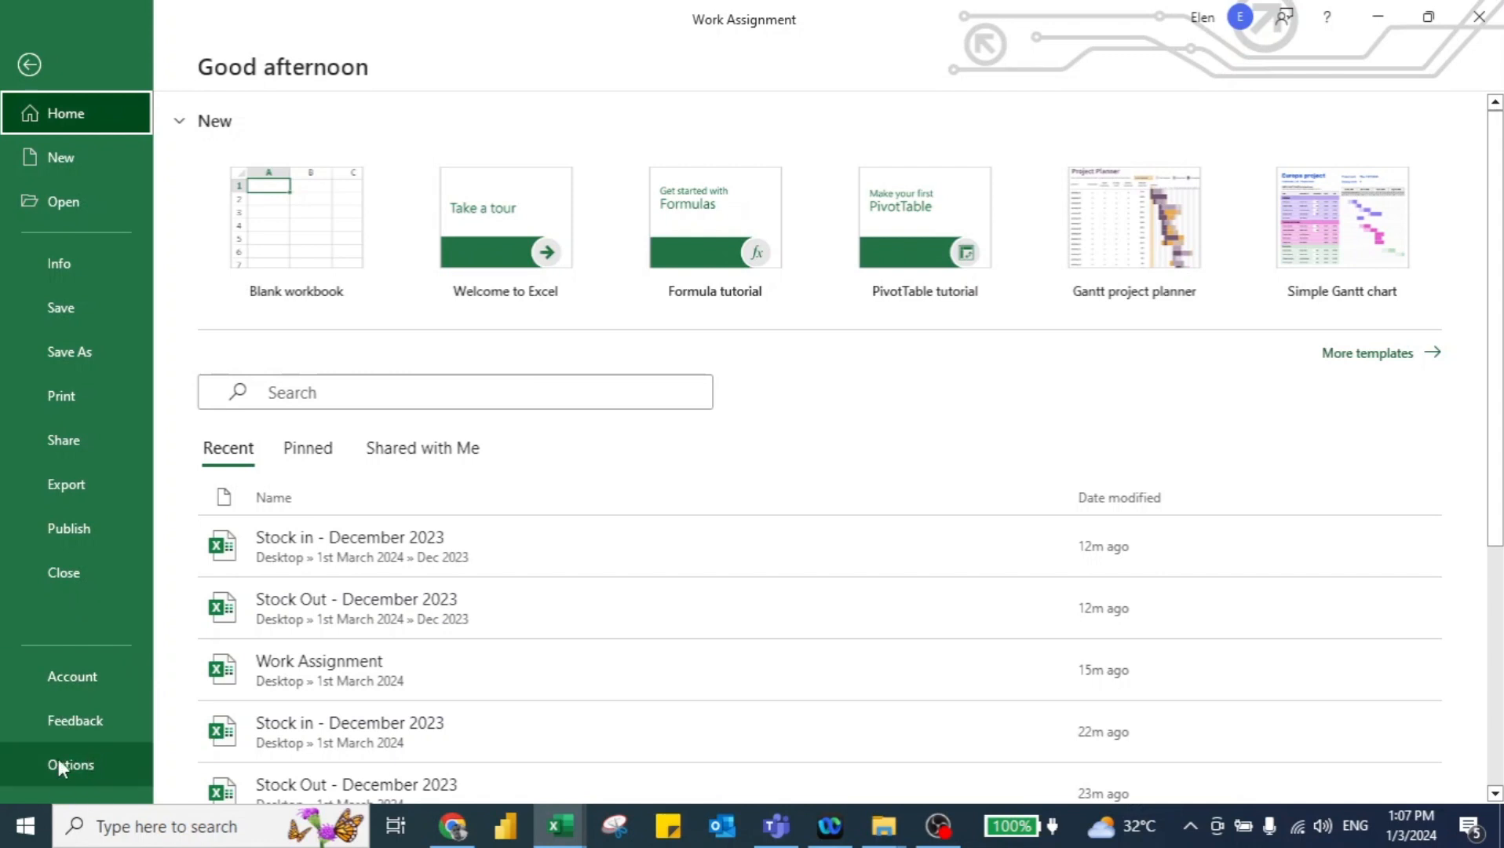
# Check the Excel product and version details in the account information, returning to the Work Assignment sheet
pyautogui.click(80, 678)
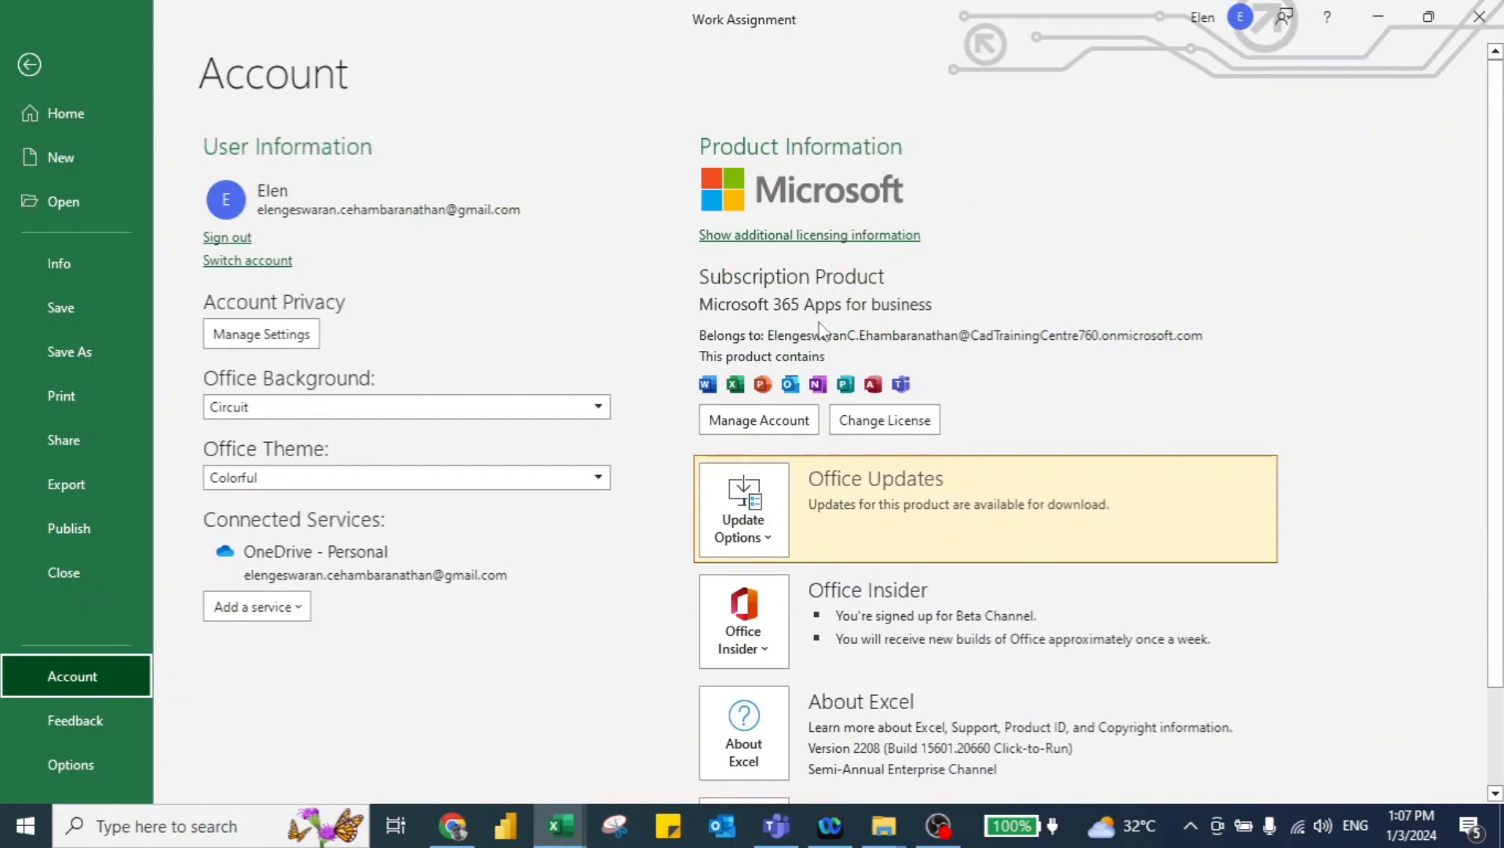
pyautogui.press('Escape')
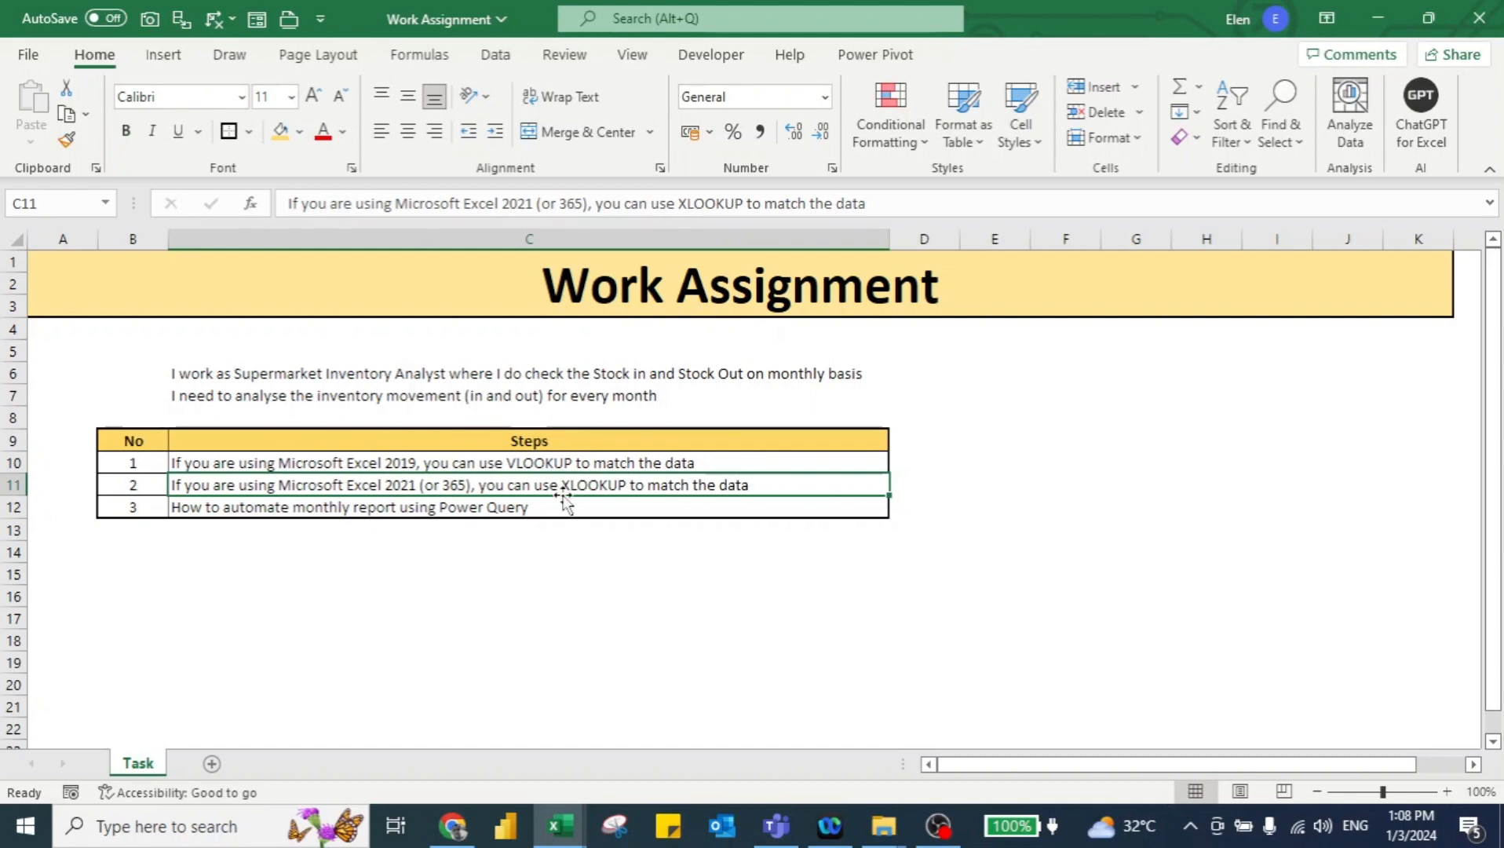
# Look over the Stock in - December 2023 and Stock Out - December 2023 workbooks, ending on the Stock in workbook
pyautogui.hotkey('alt', 'Tab')
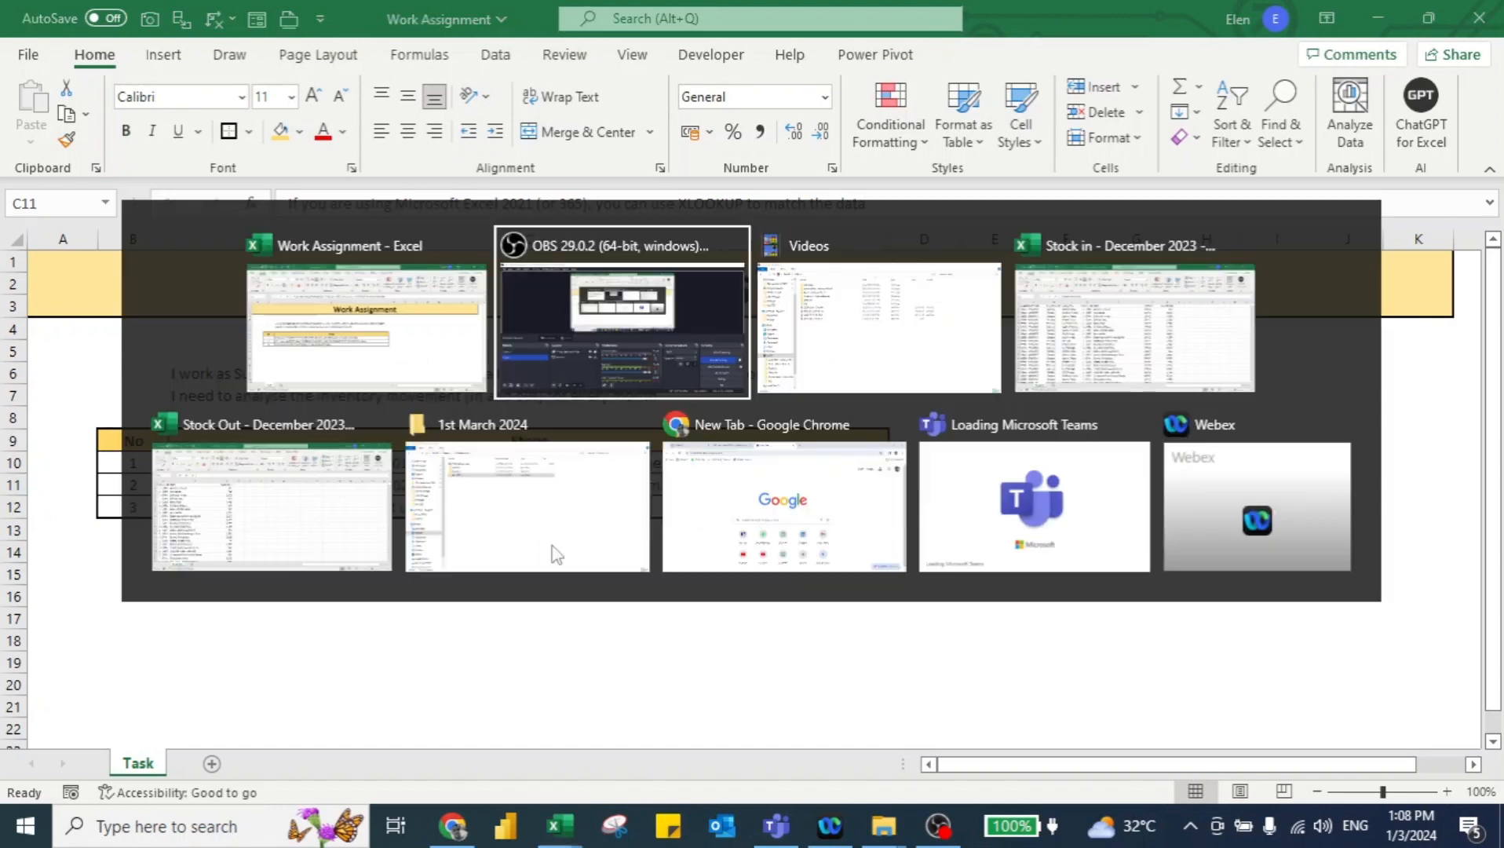
pyautogui.hotkey('alt', 'Tab')
pyautogui.hotkey('alt', 'Tab')
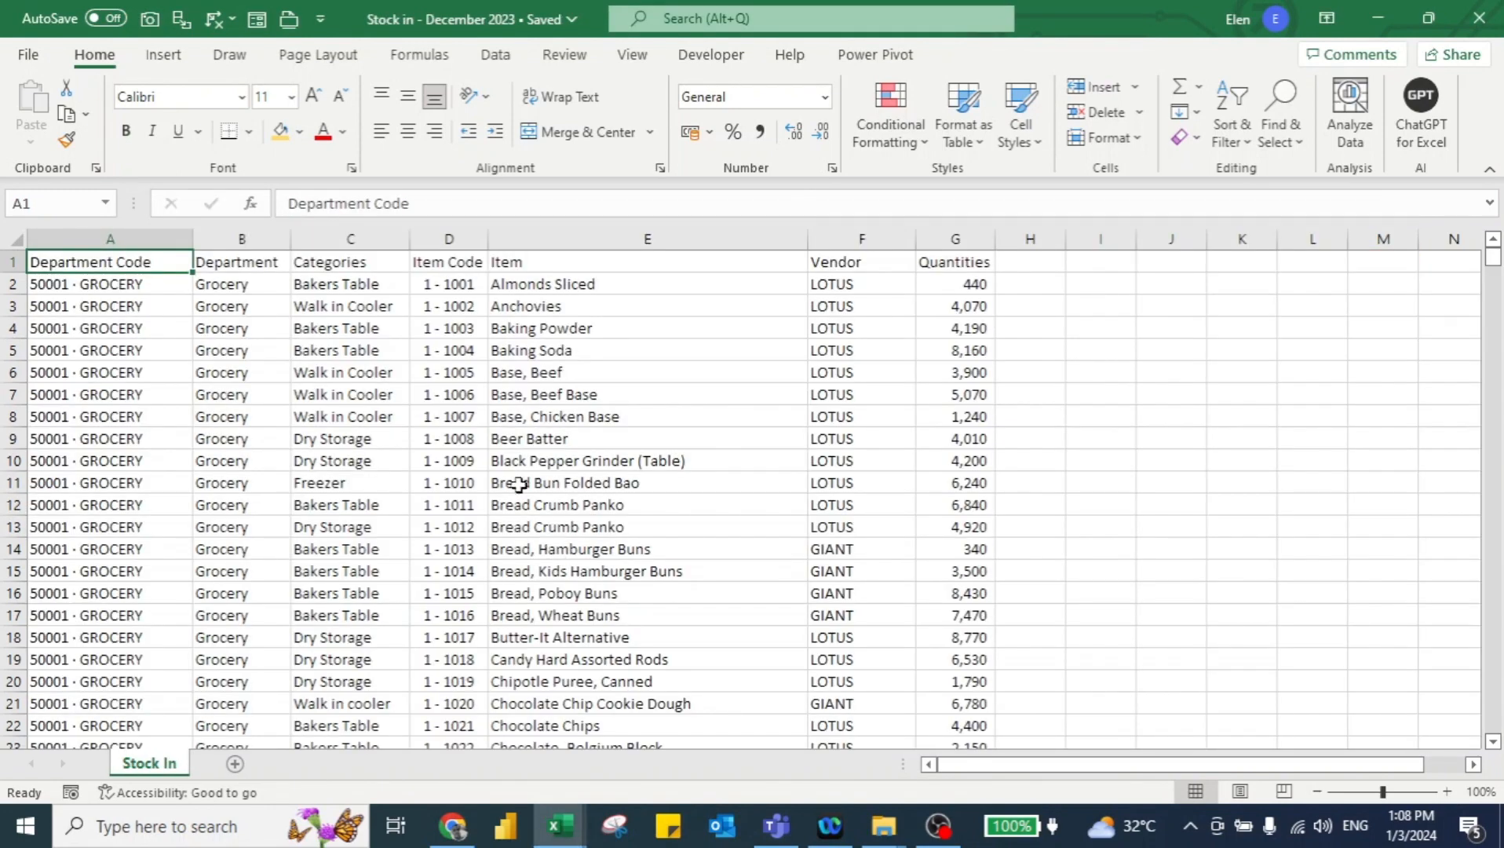
pyautogui.hotkey('alt', 'Tab')
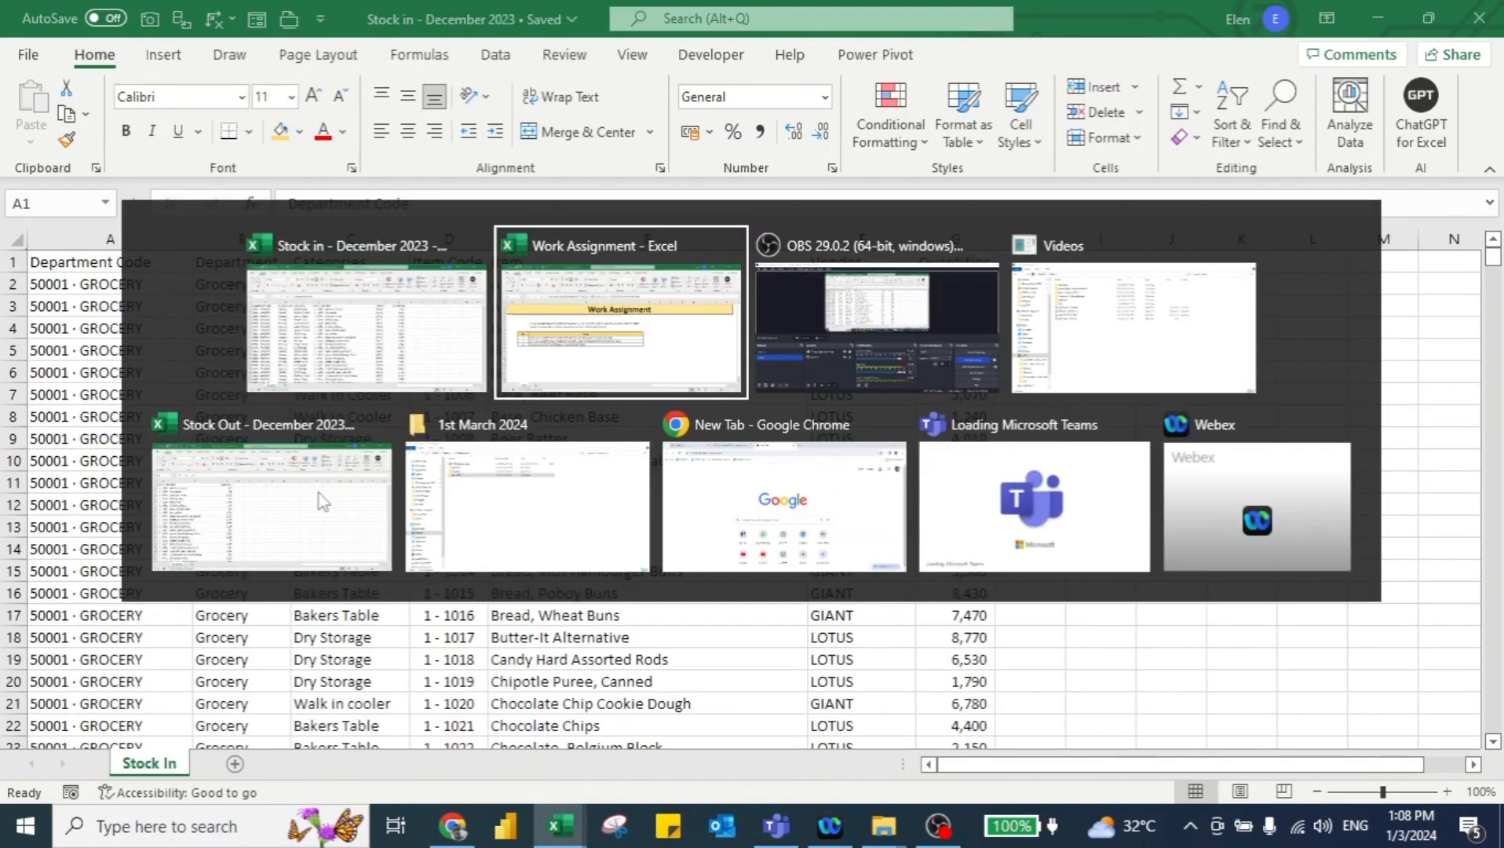
pyautogui.hotkey('alt', 'Down')
pyautogui.hotkey('alt', 'Left')
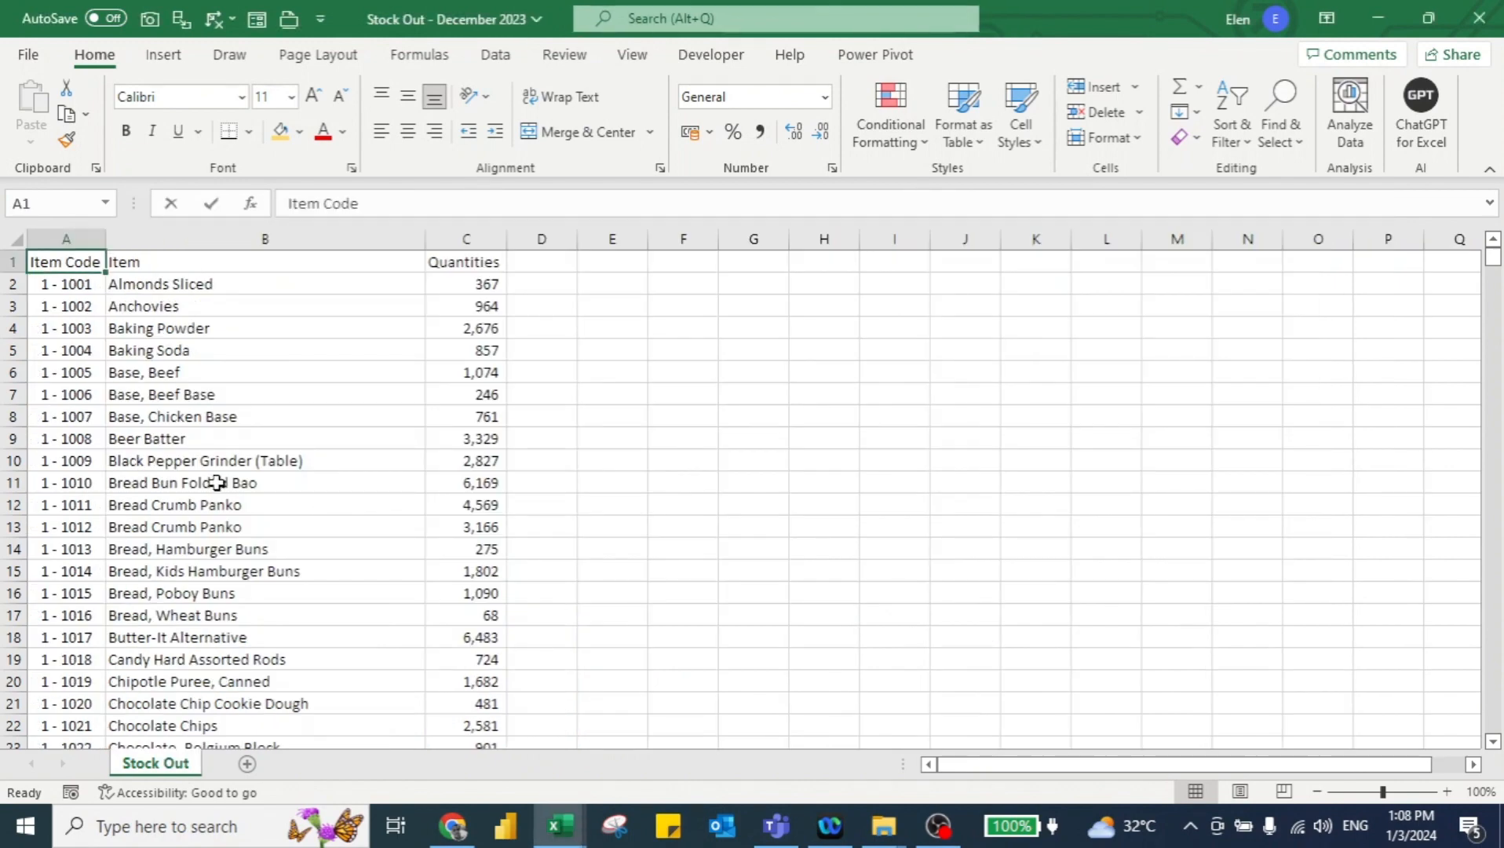
pyautogui.hotkey('alt', 'Tab')
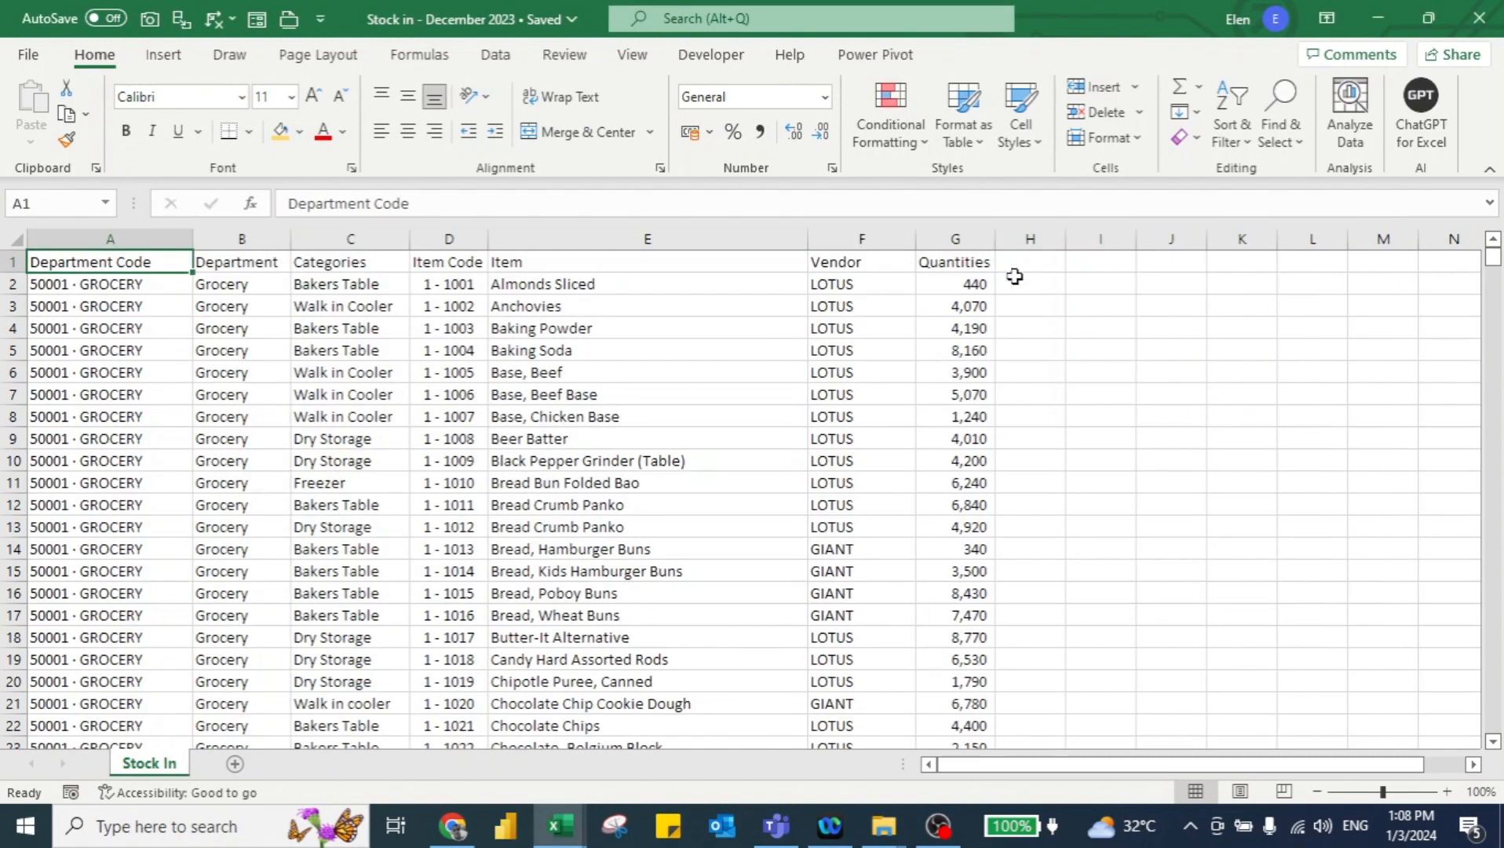
# Enter the header "Stock In" in cell I1 of the Stock In sheet
pyautogui.click(1071, 268)
pyautogui.write('Sot')
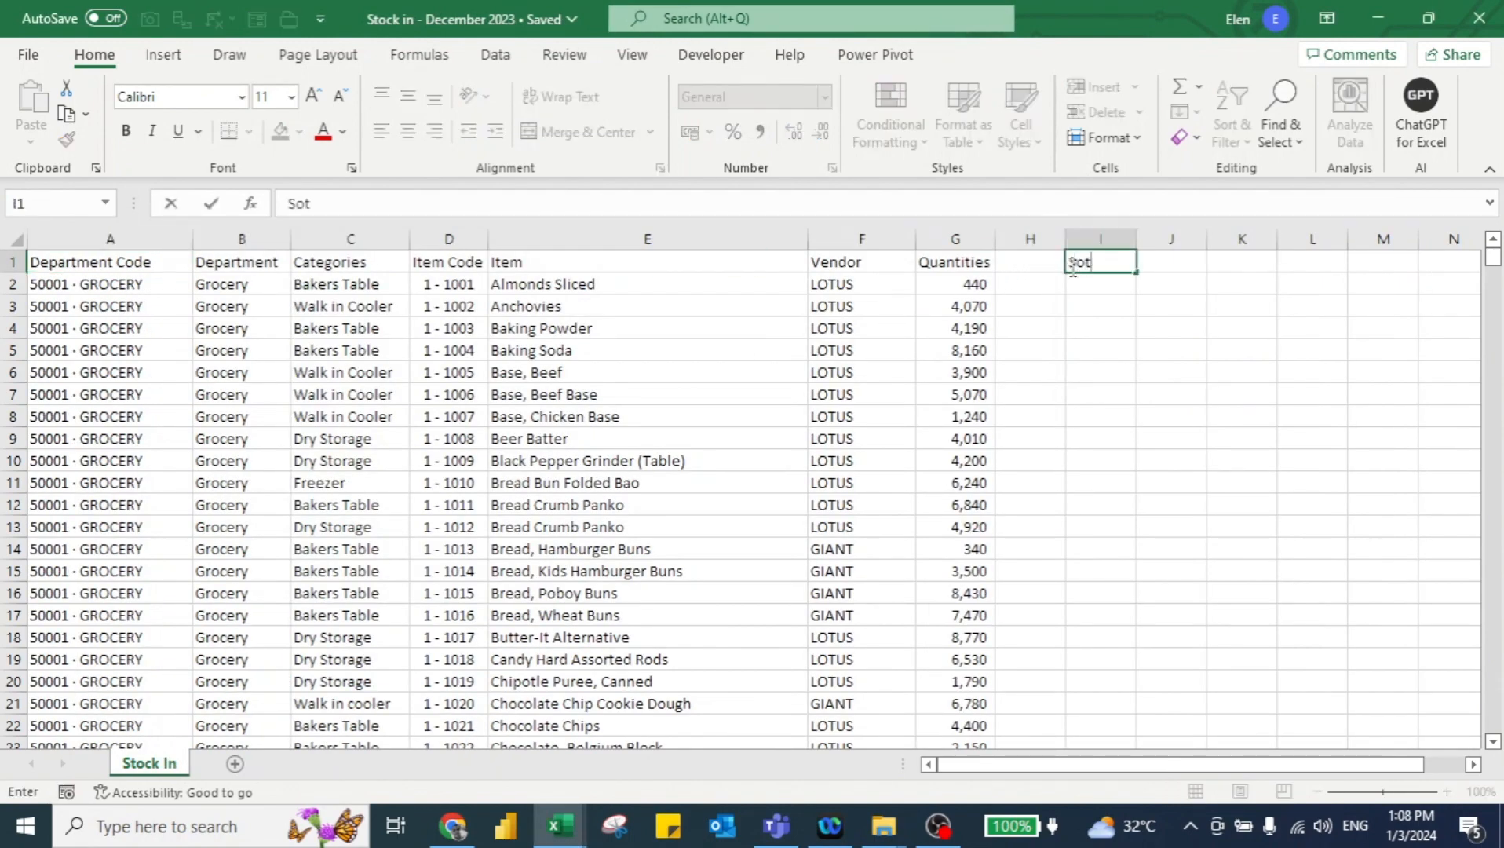
pyautogui.press('BackSpace')
pyautogui.write('tock In')
pyautogui.press('Return')
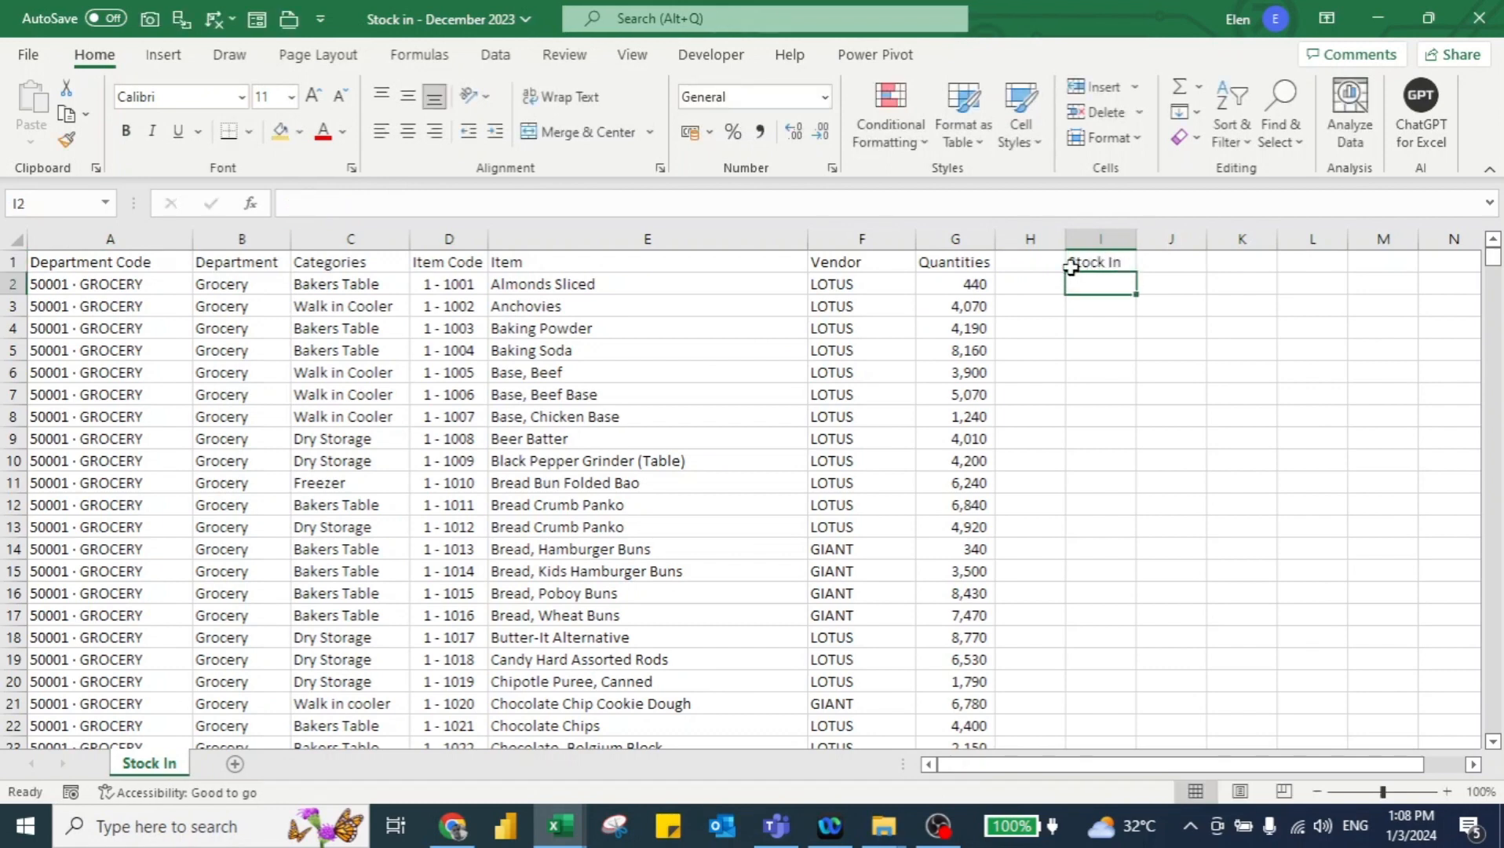
# Link cell I2 to the first item's quantity with the formula =G2
pyautogui.write('=')
pyautogui.click(978, 283)
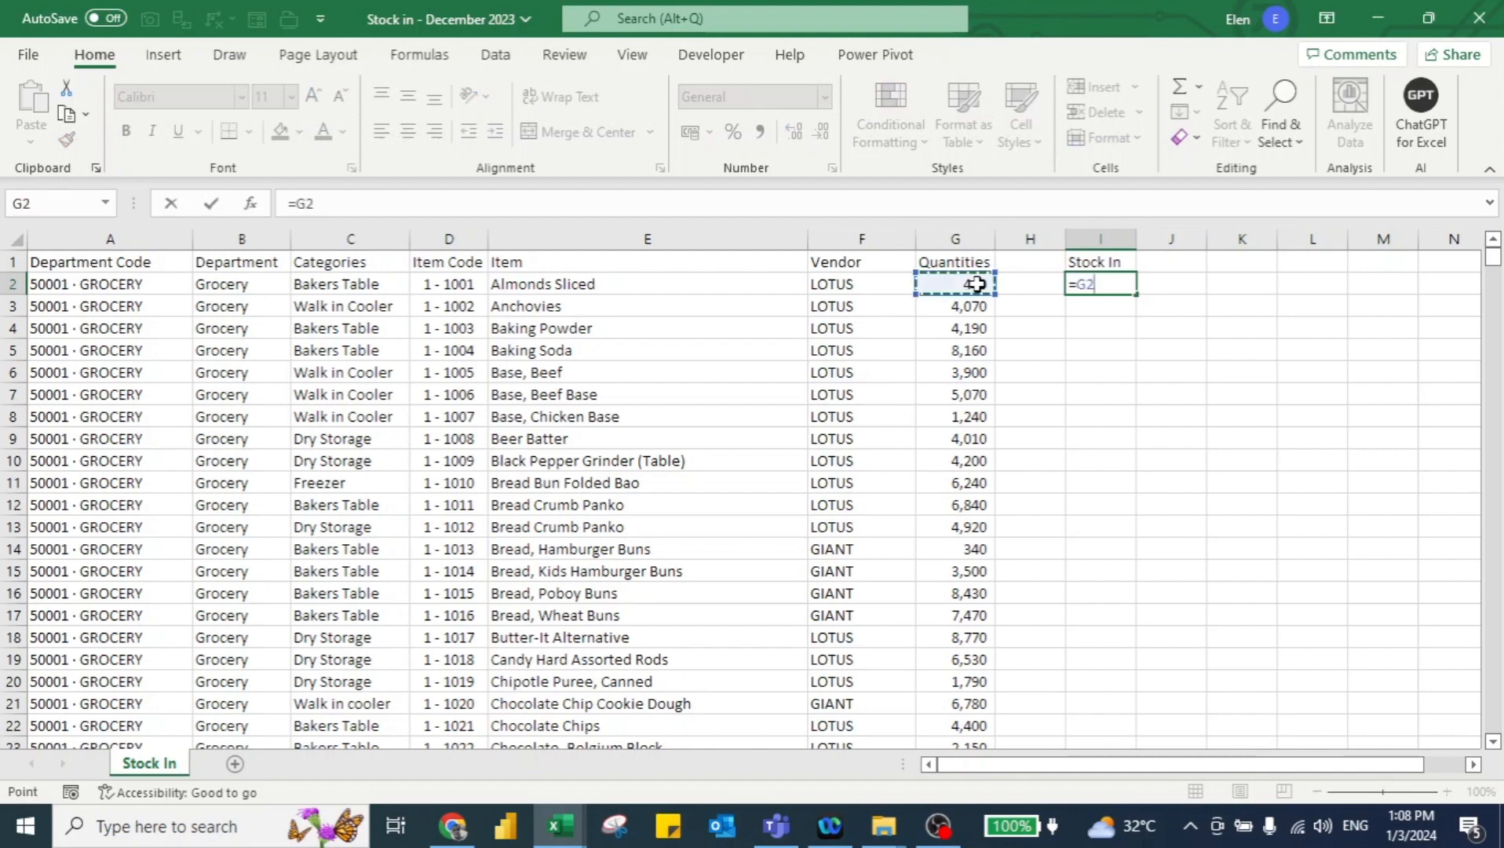
pyautogui.press('Return')
pyautogui.press('Up')
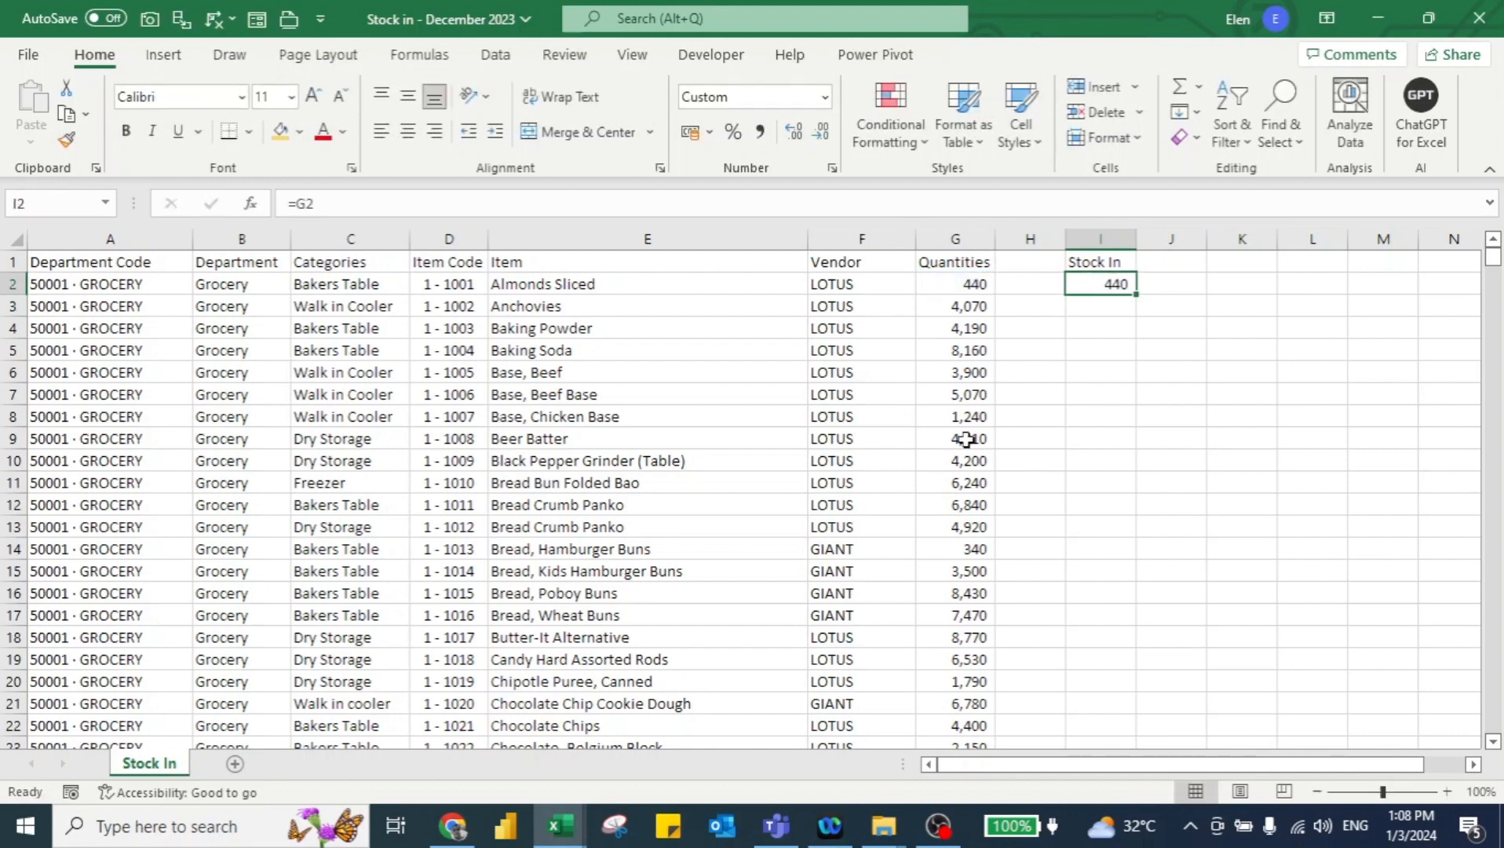
# Fill the Stock In formula from I2 down to the last data row, I783
pyautogui.press('Left')
pyautogui.press('Left')
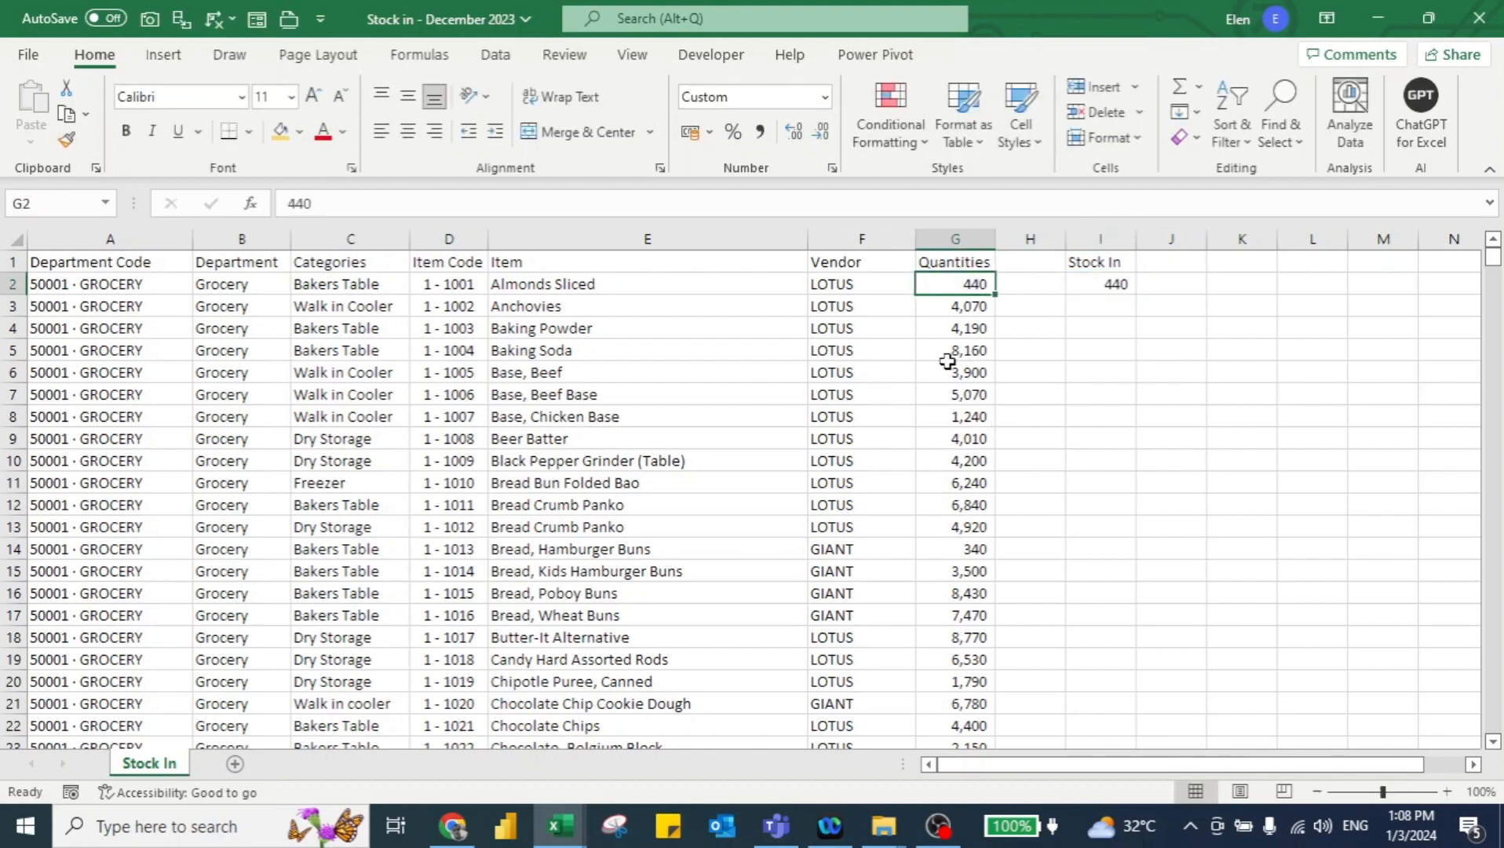
pyautogui.hotkey('ctrl', 'Down')
pyautogui.press('Right')
pyautogui.press('Right')
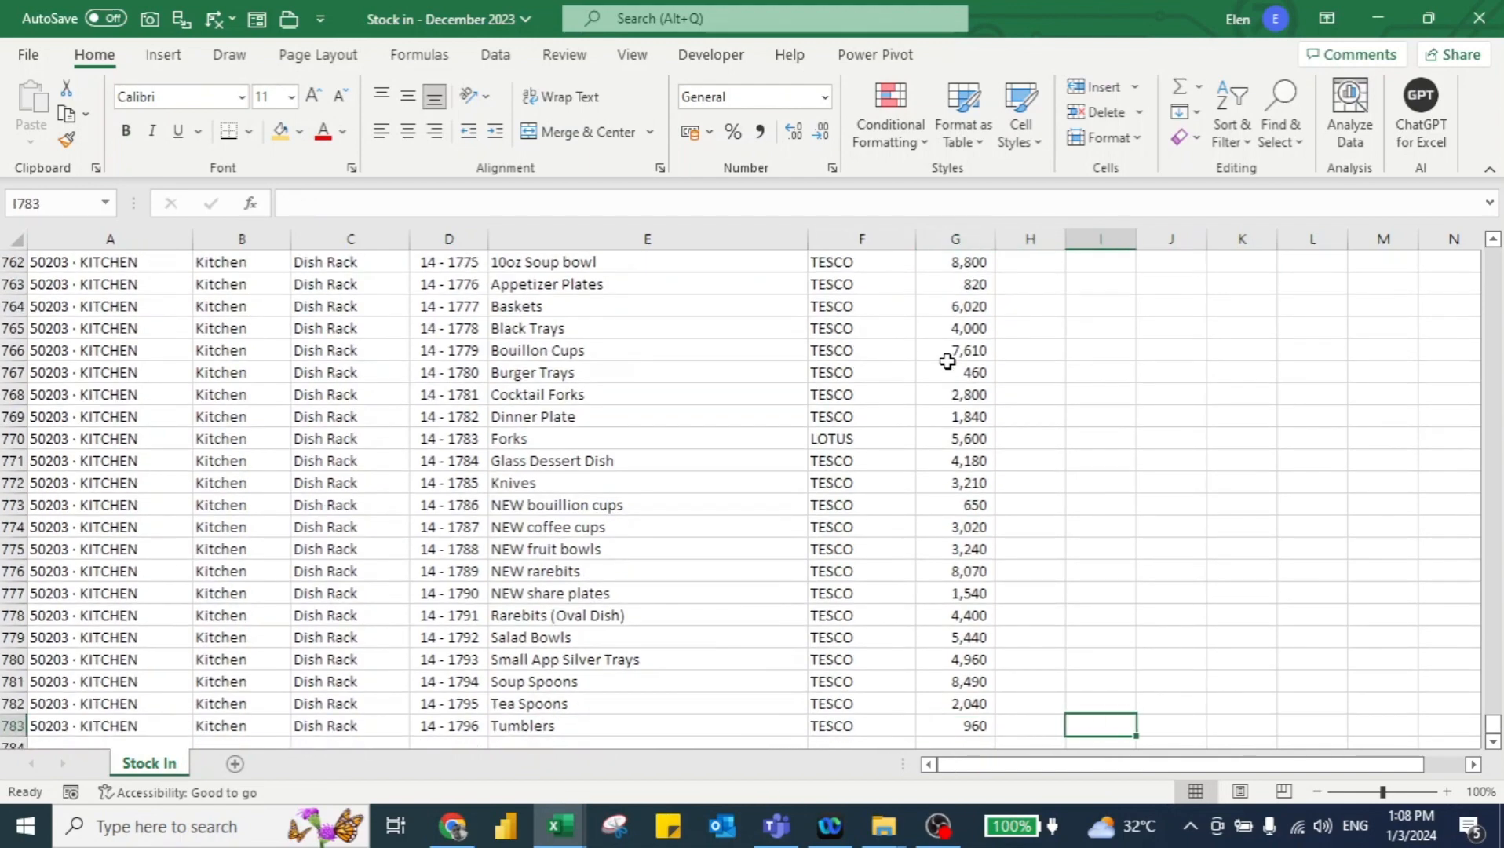
pyautogui.hotkey('ctrl', 'shift', 'Up')
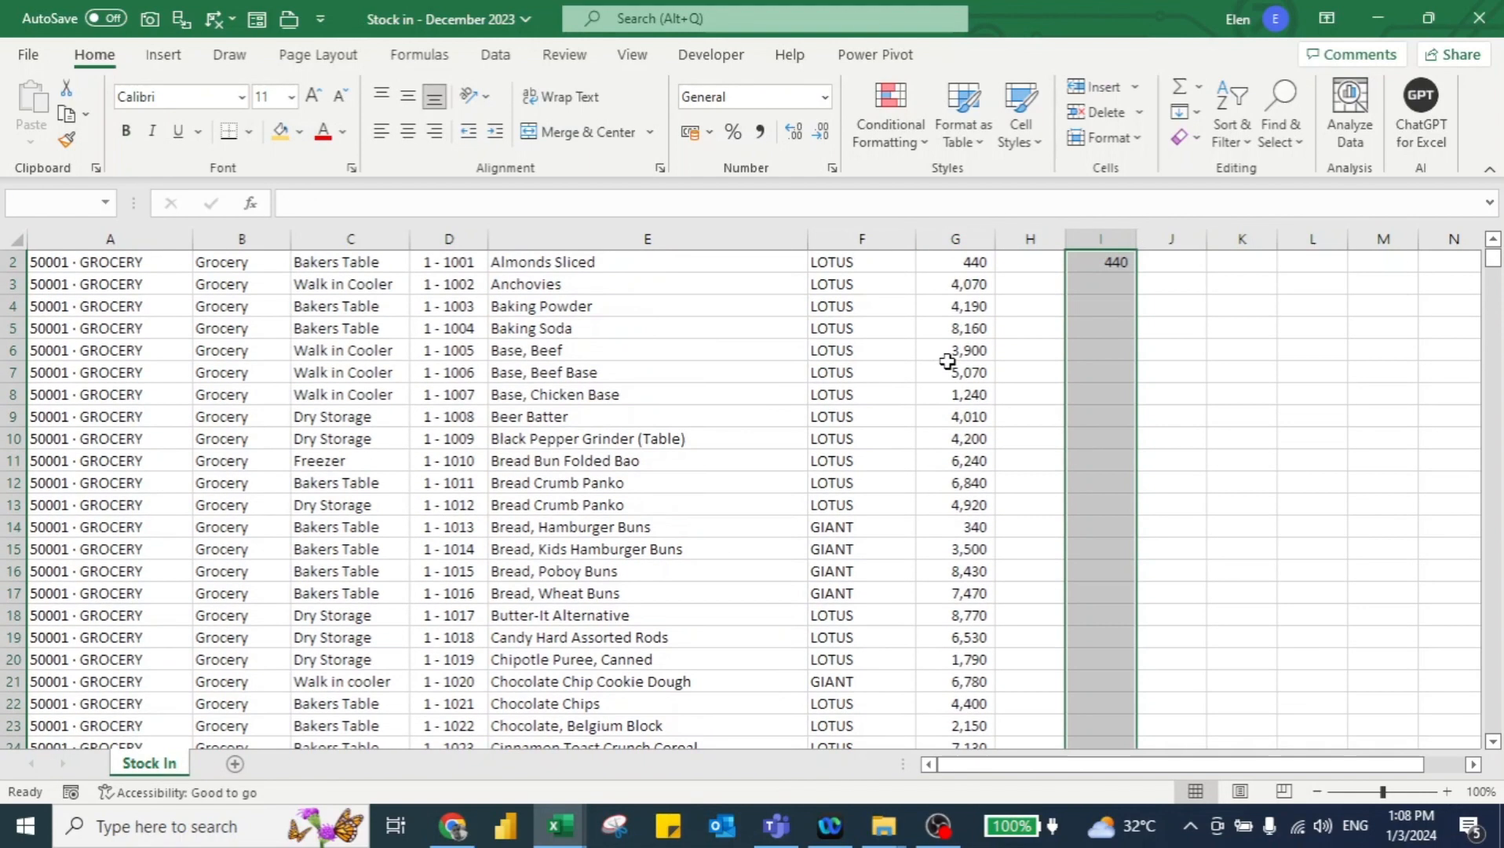
pyautogui.hotkey('ctrl', 'd')
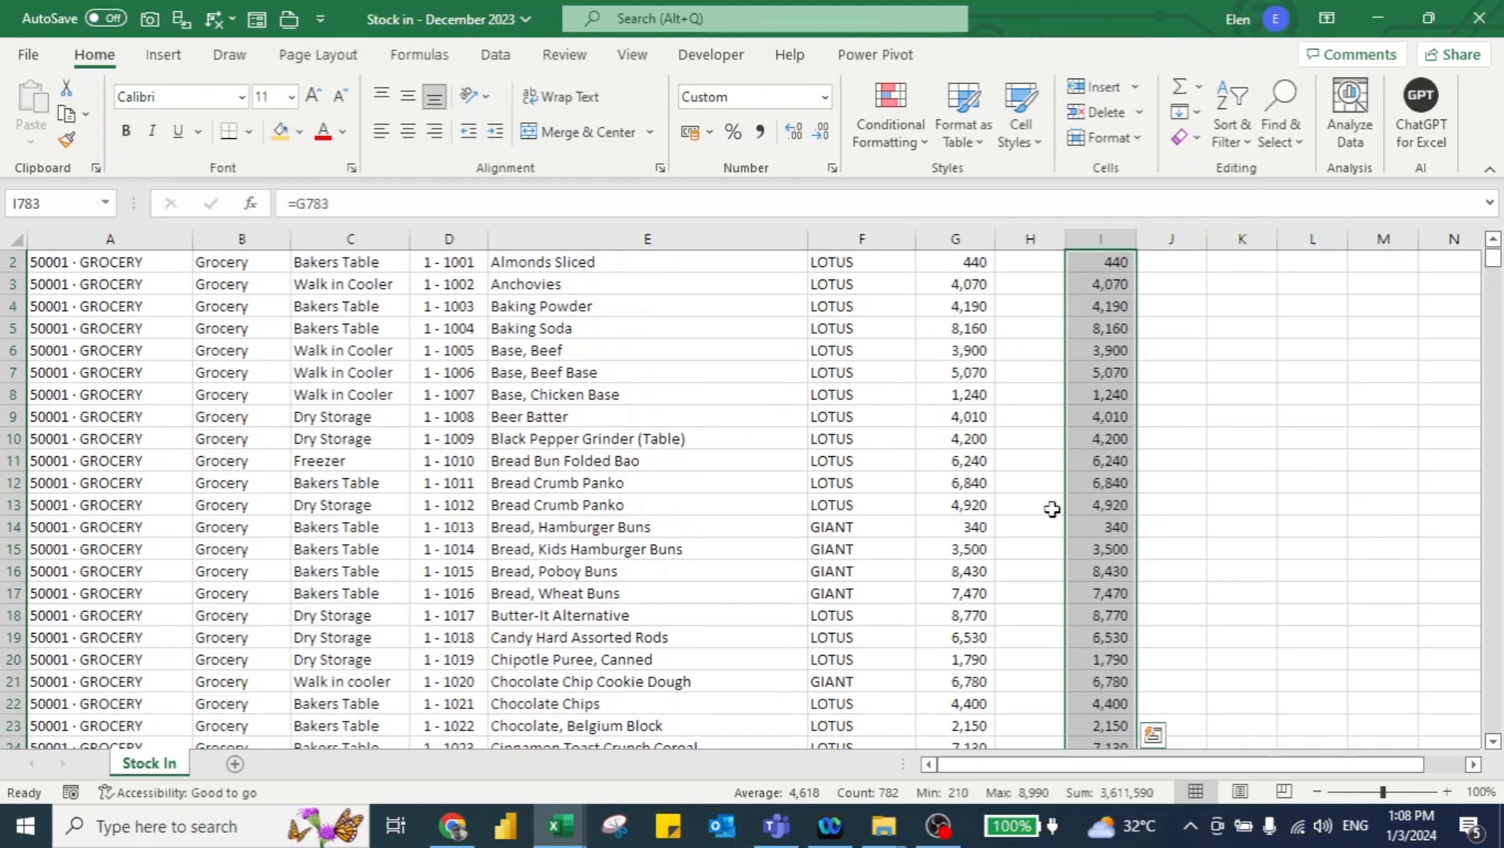
# Enter the header "Stock Out" in cell J1, beside the Stock In header
pyautogui.press('Up')
pyautogui.hotkey('ctrl', 'Up')
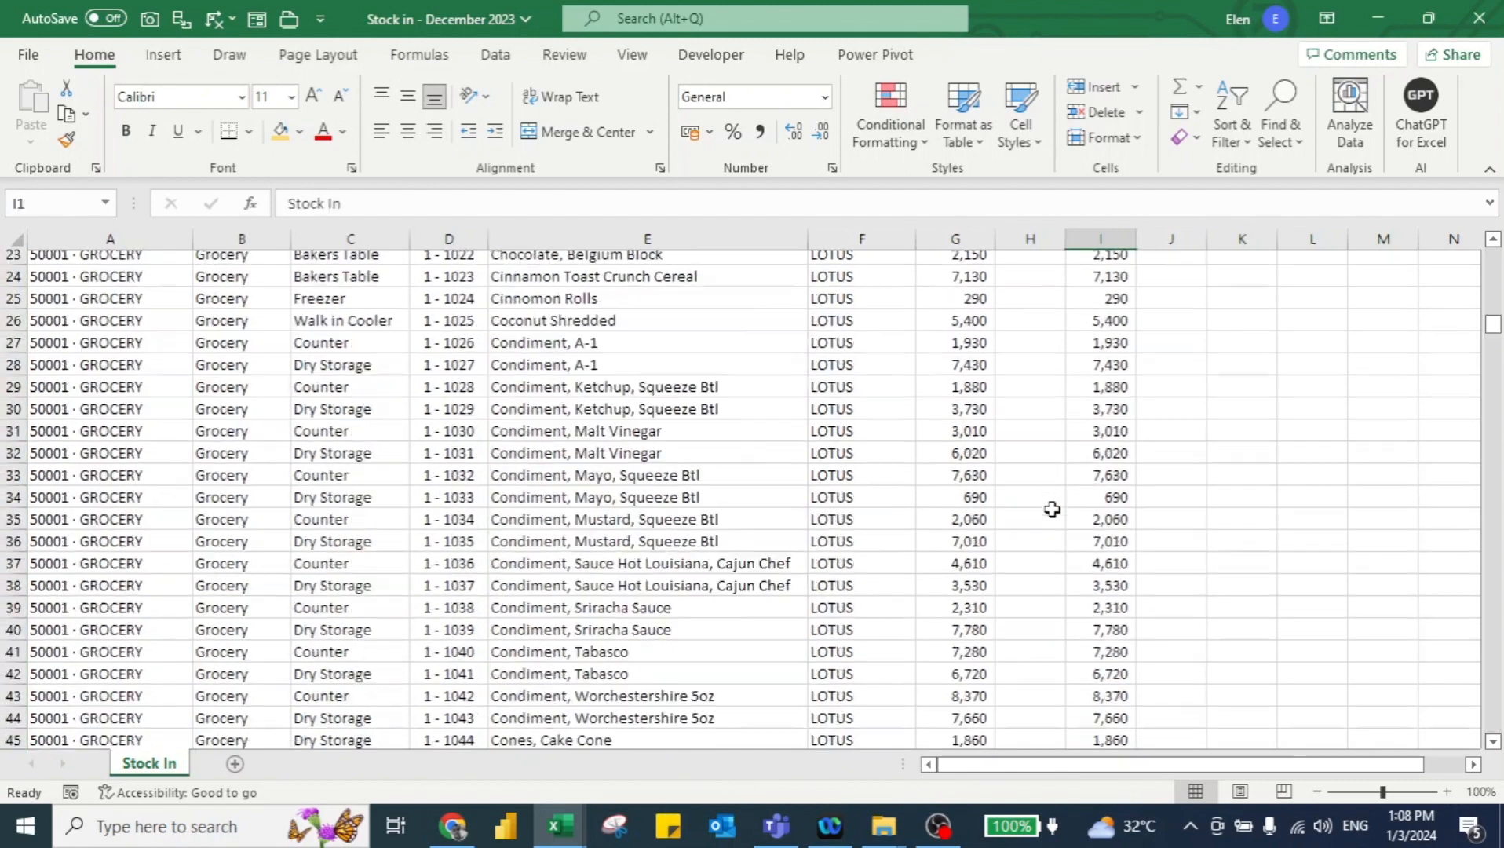
pyautogui.press('Right')
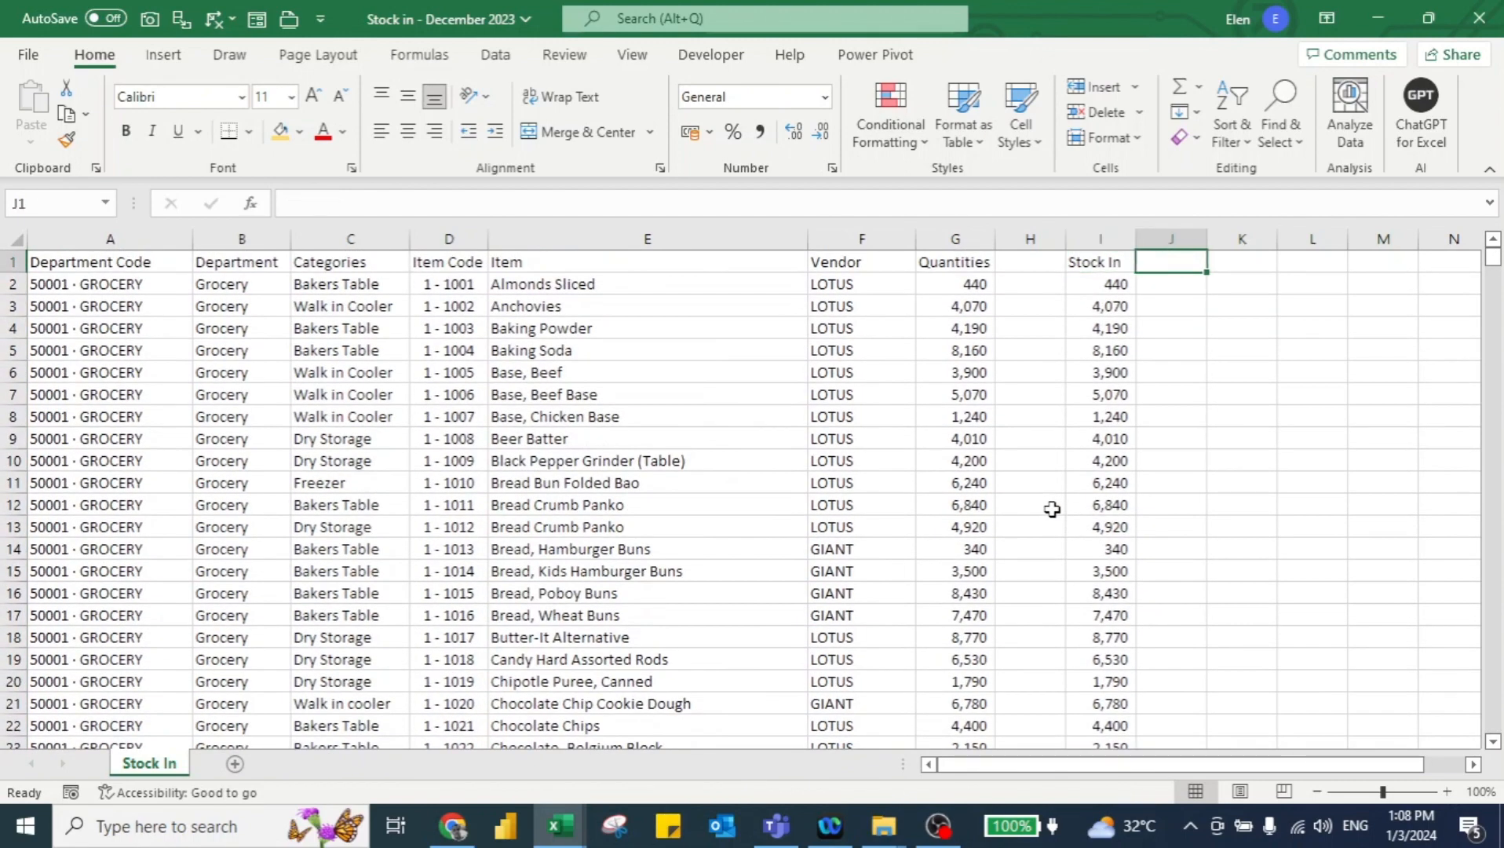
pyautogui.write('St')
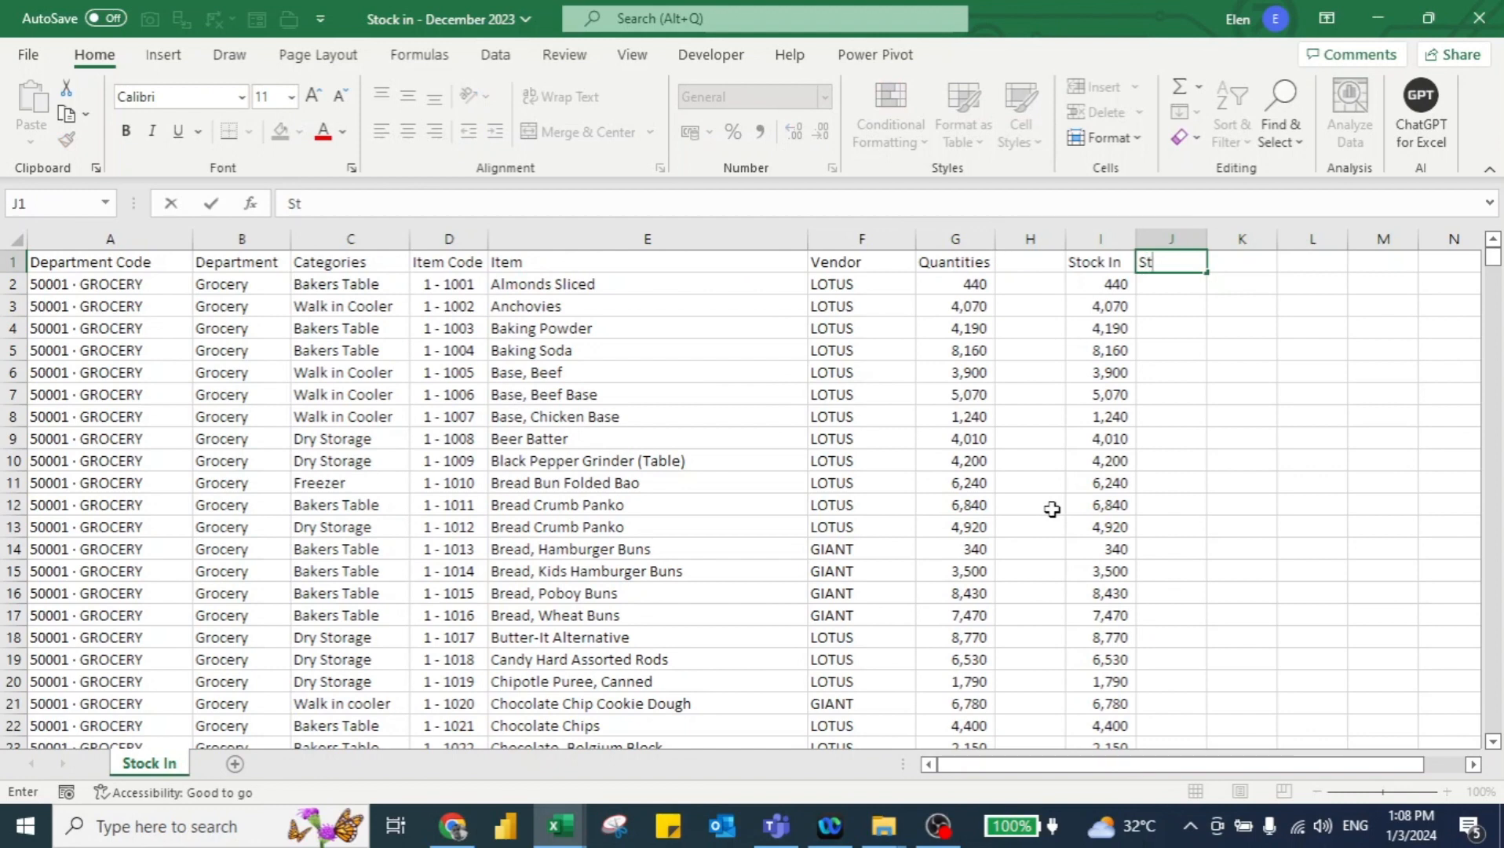
pyautogui.write('ock Out')
pyautogui.press('Return')
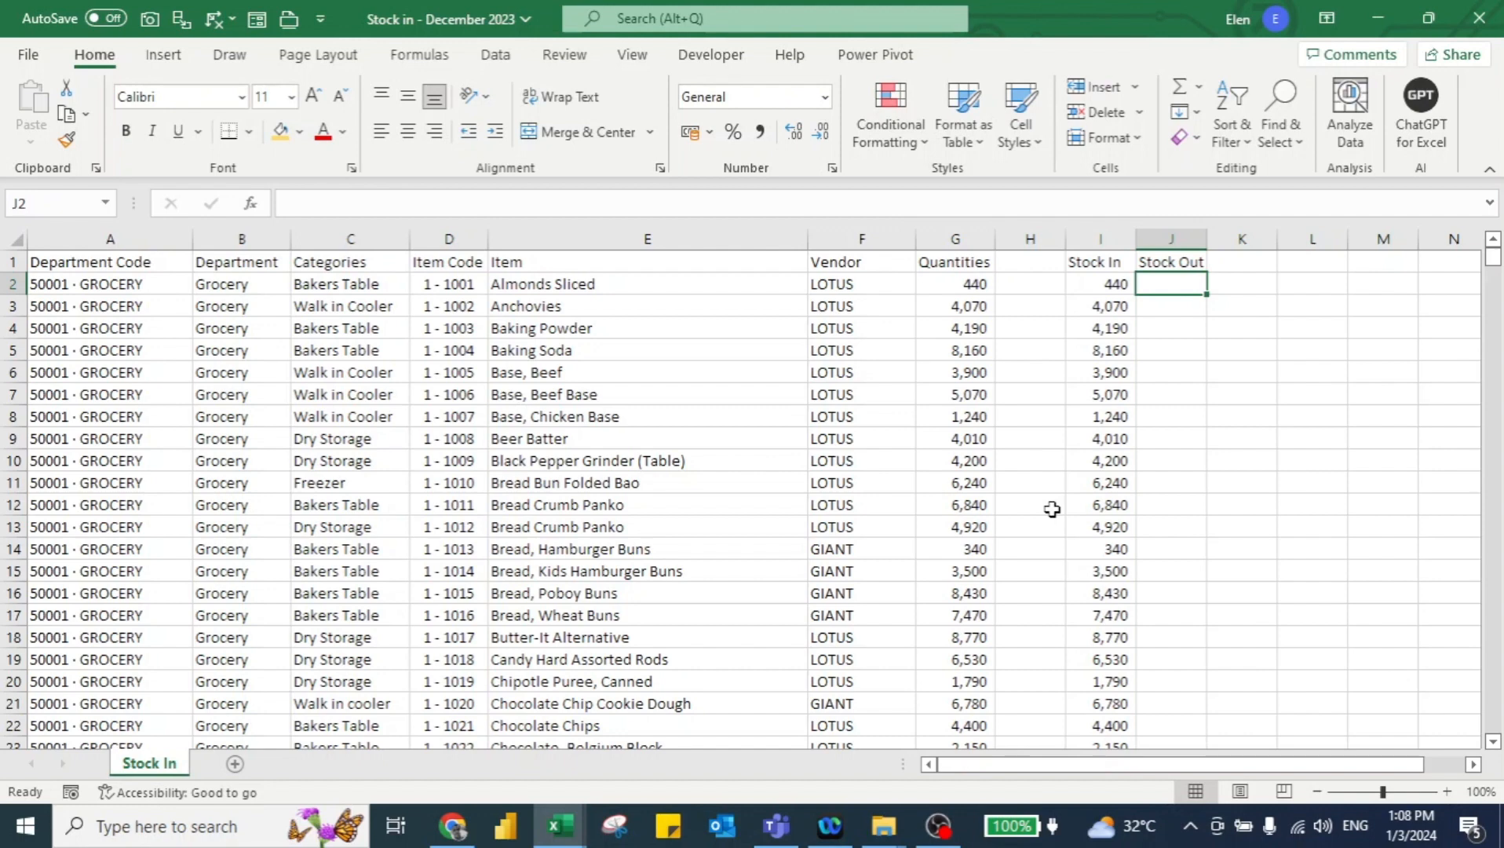
# In J2, use XLOOKUP to match D2 in column A of the Stock Out workbook and return column C, filling the formula down all item rows
pyautogui.write('=xl')
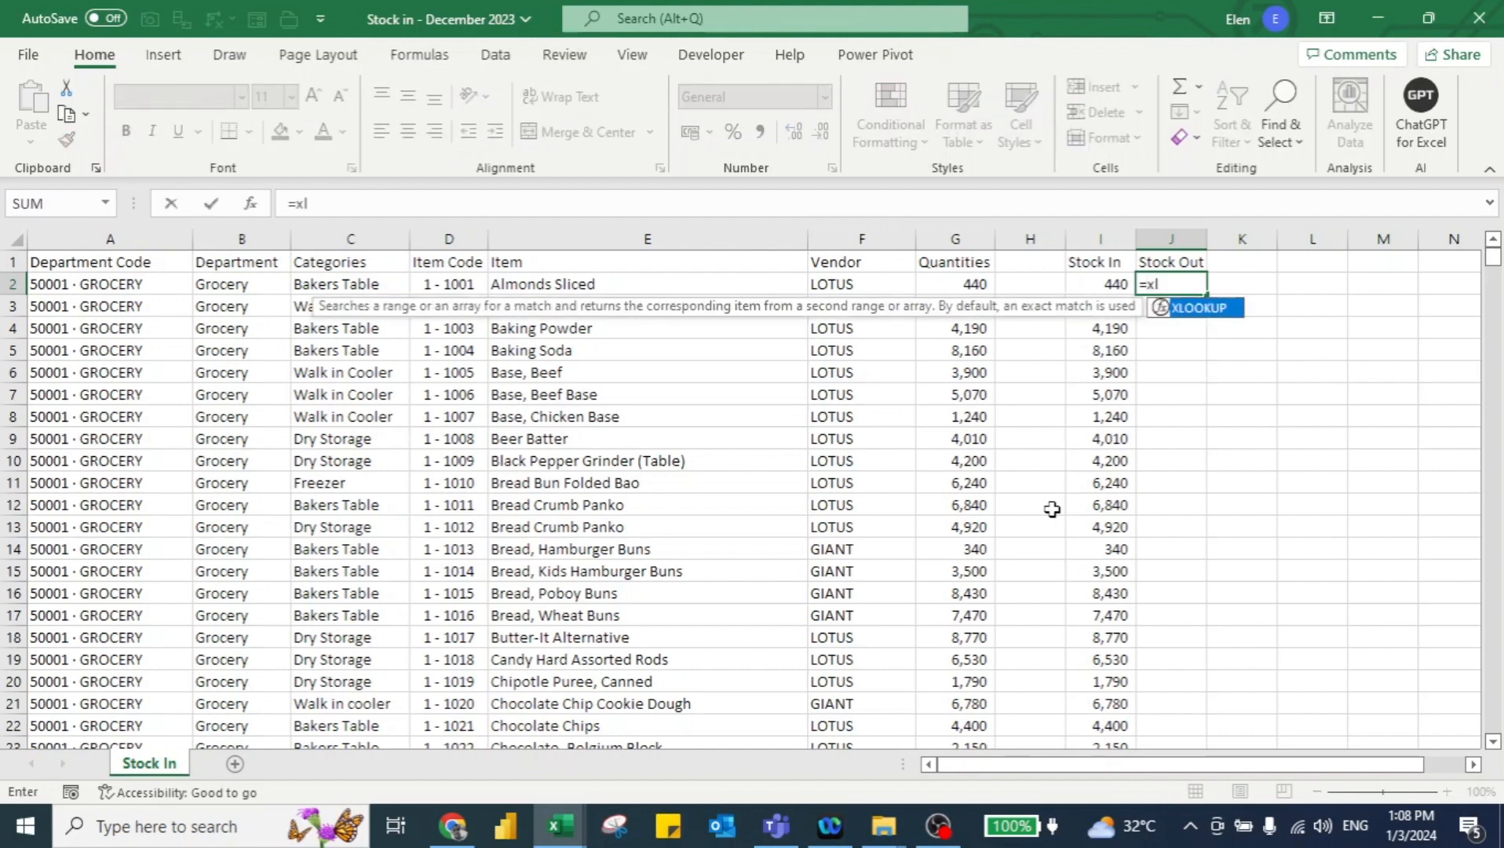
pyautogui.press('Tab')
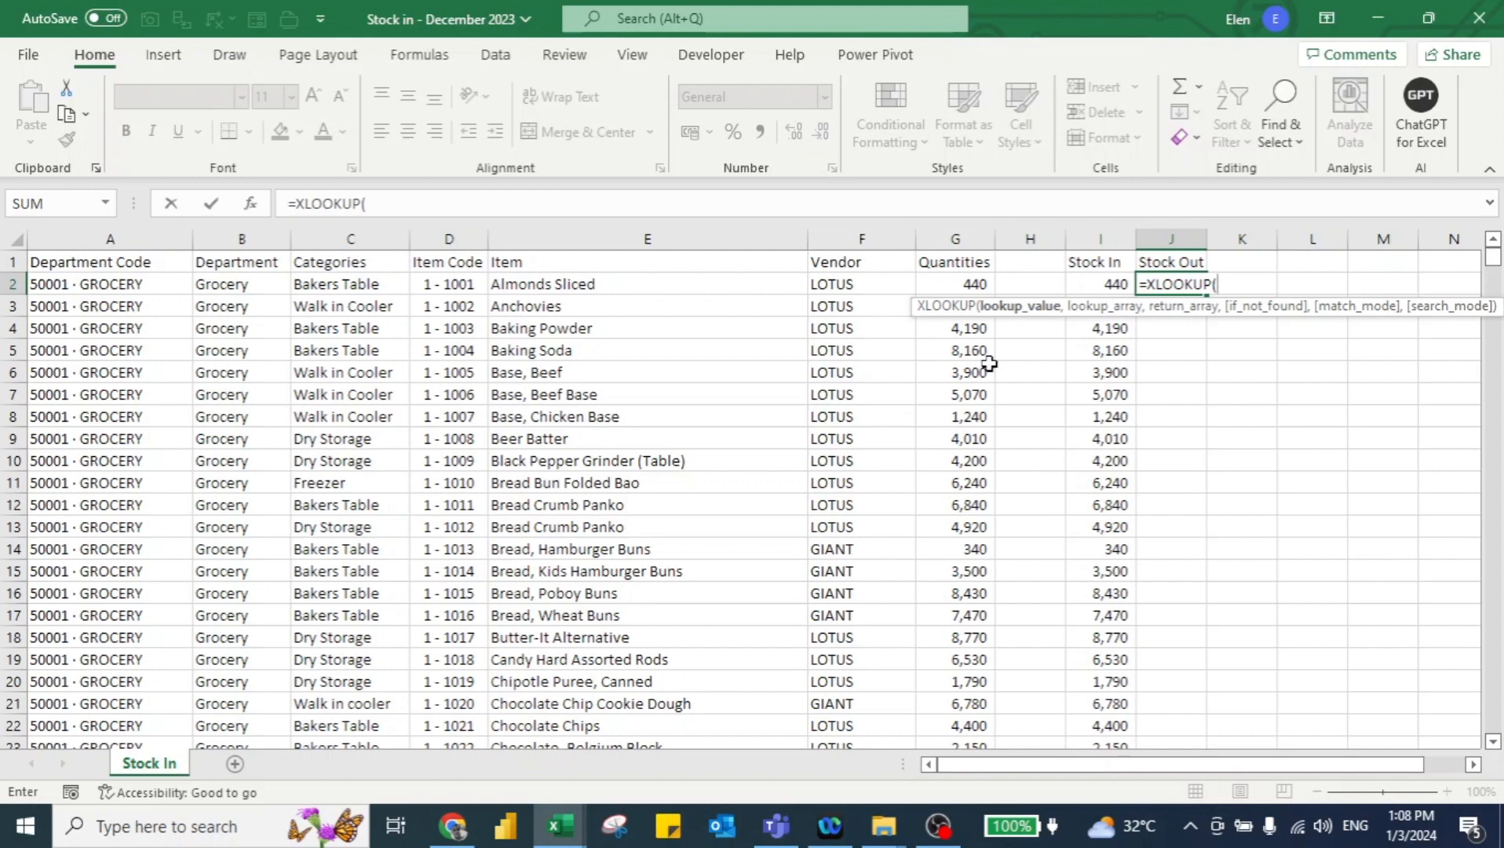
pyautogui.click(437, 285)
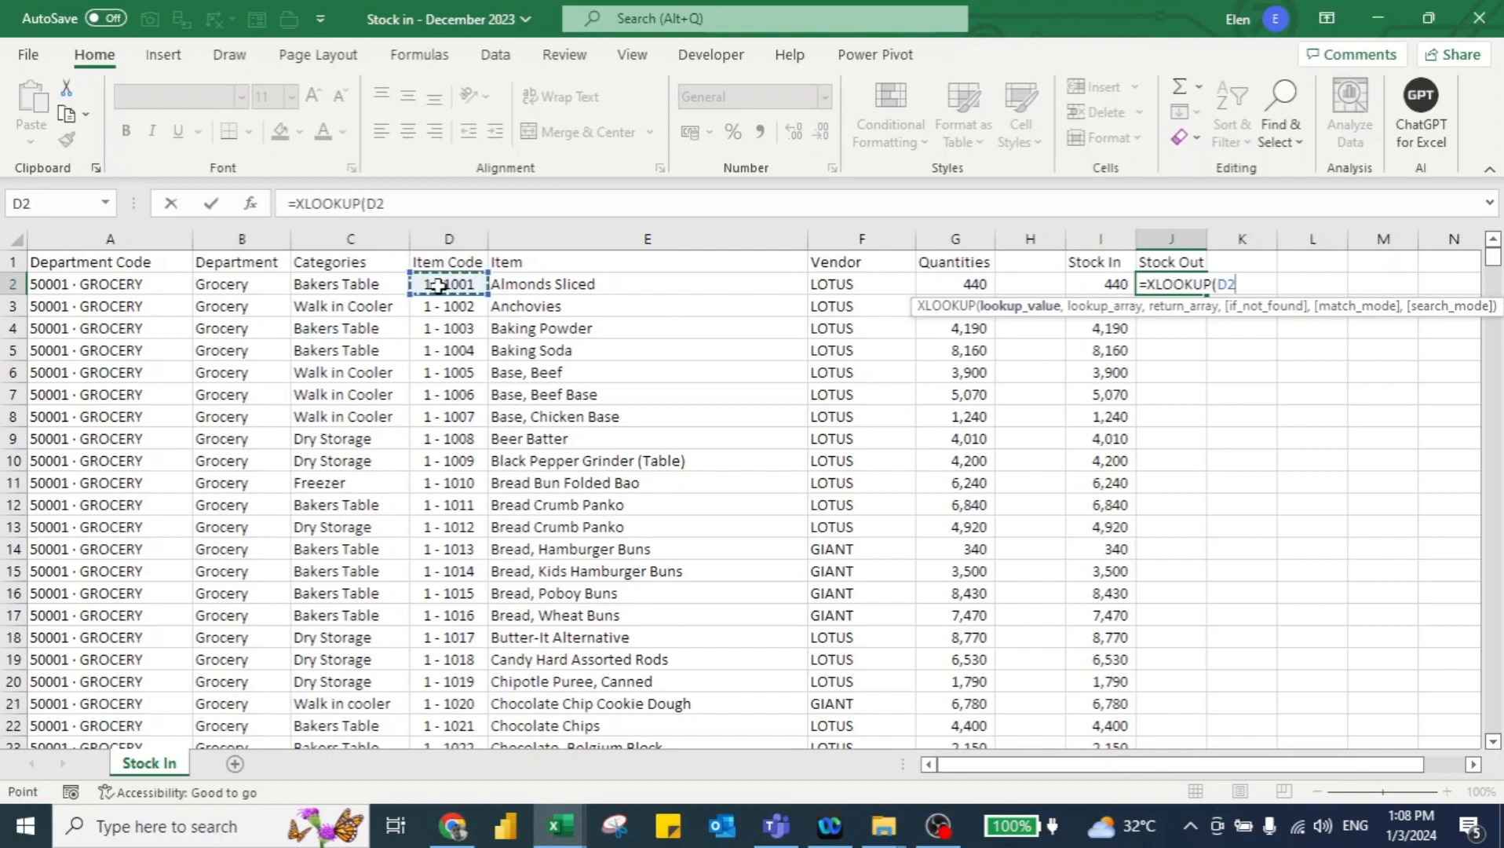
pyautogui.write(',')
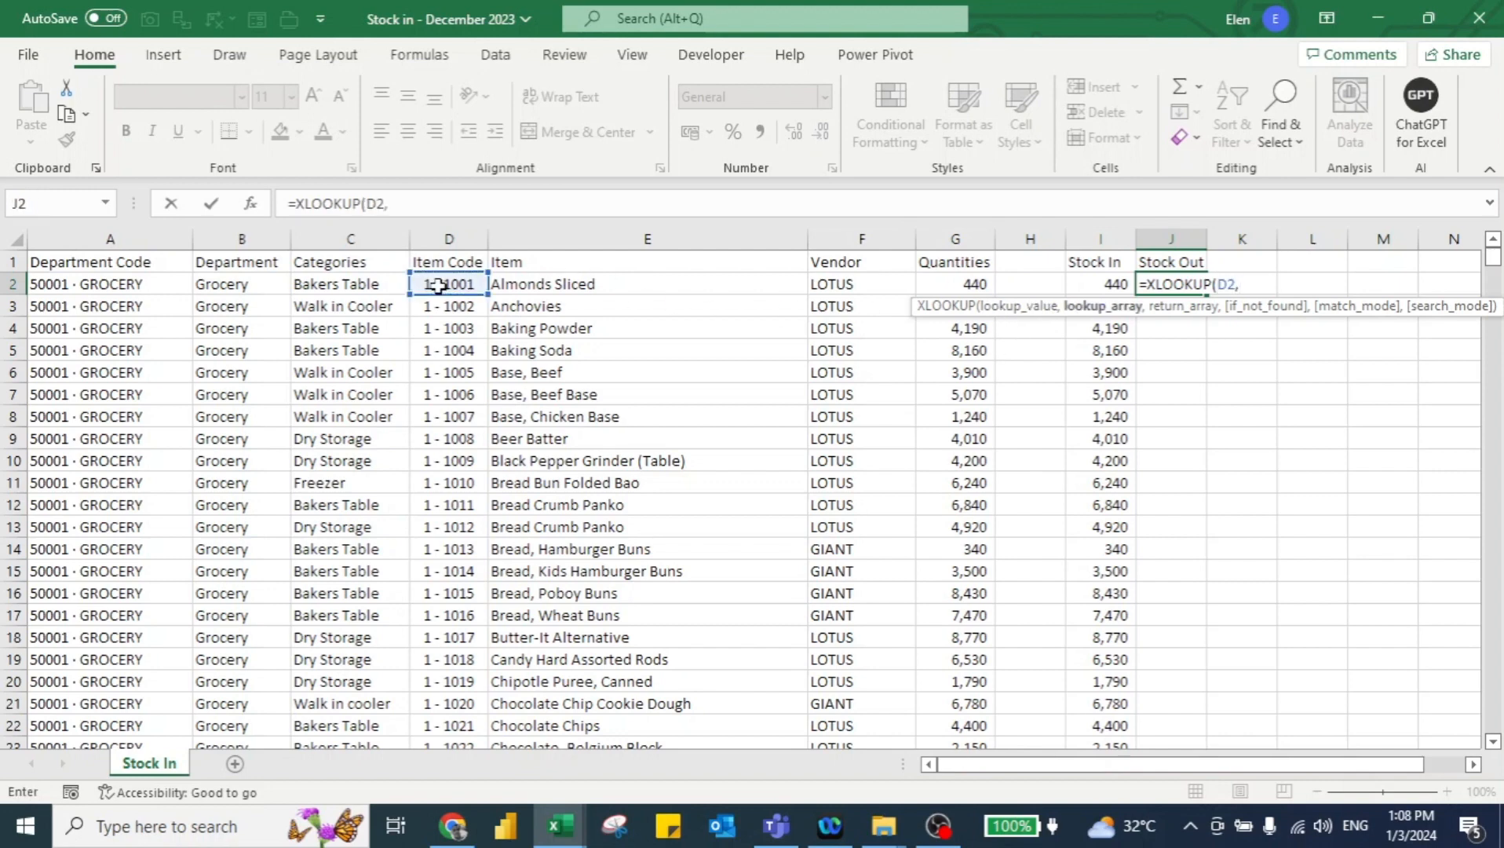
pyautogui.hotkey('alt', 'Tab')
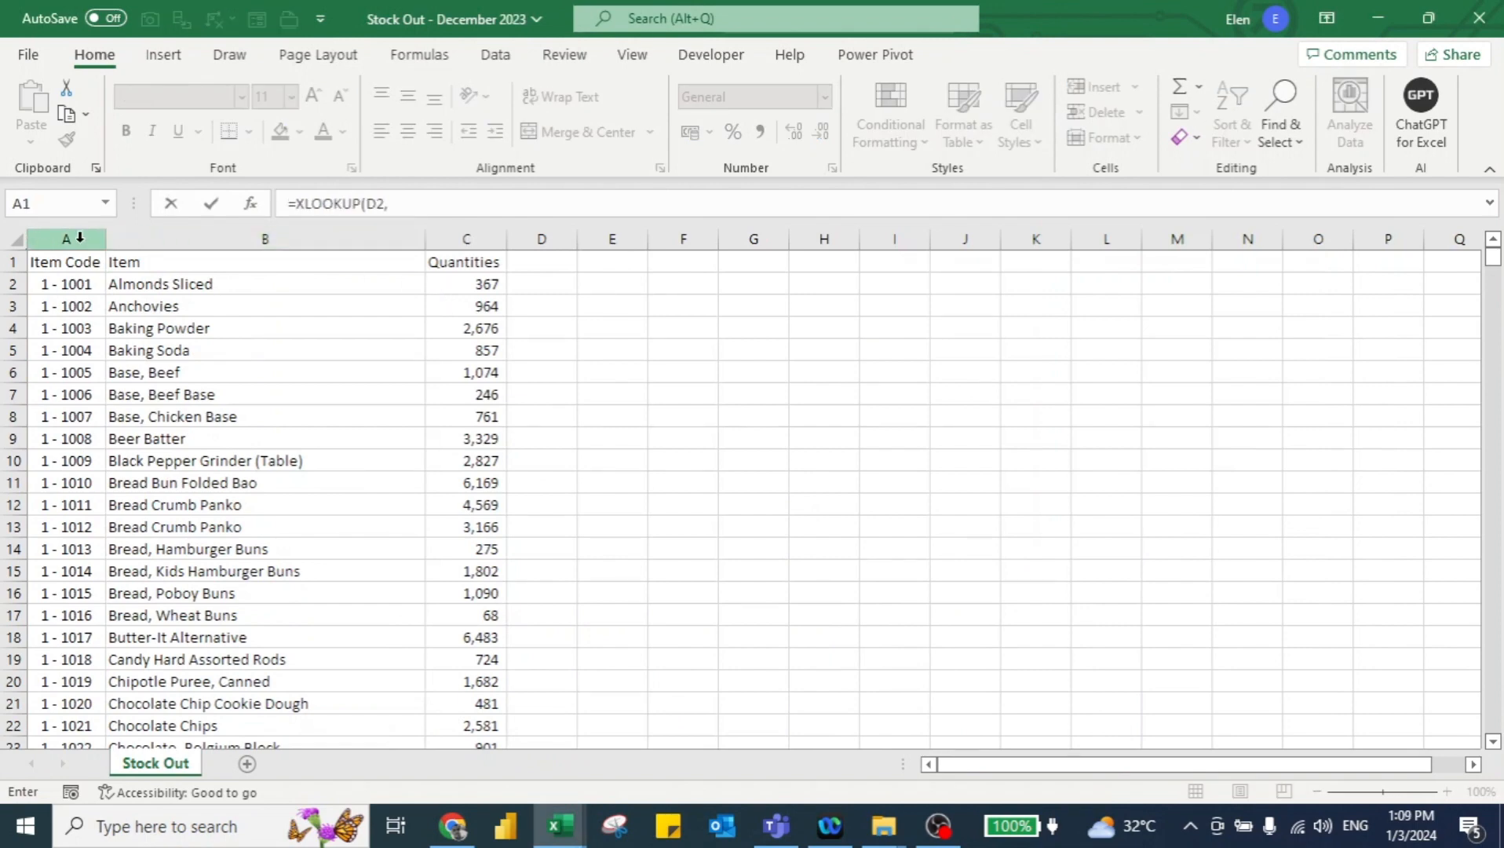
pyautogui.click(79, 237)
pyautogui.write(',')
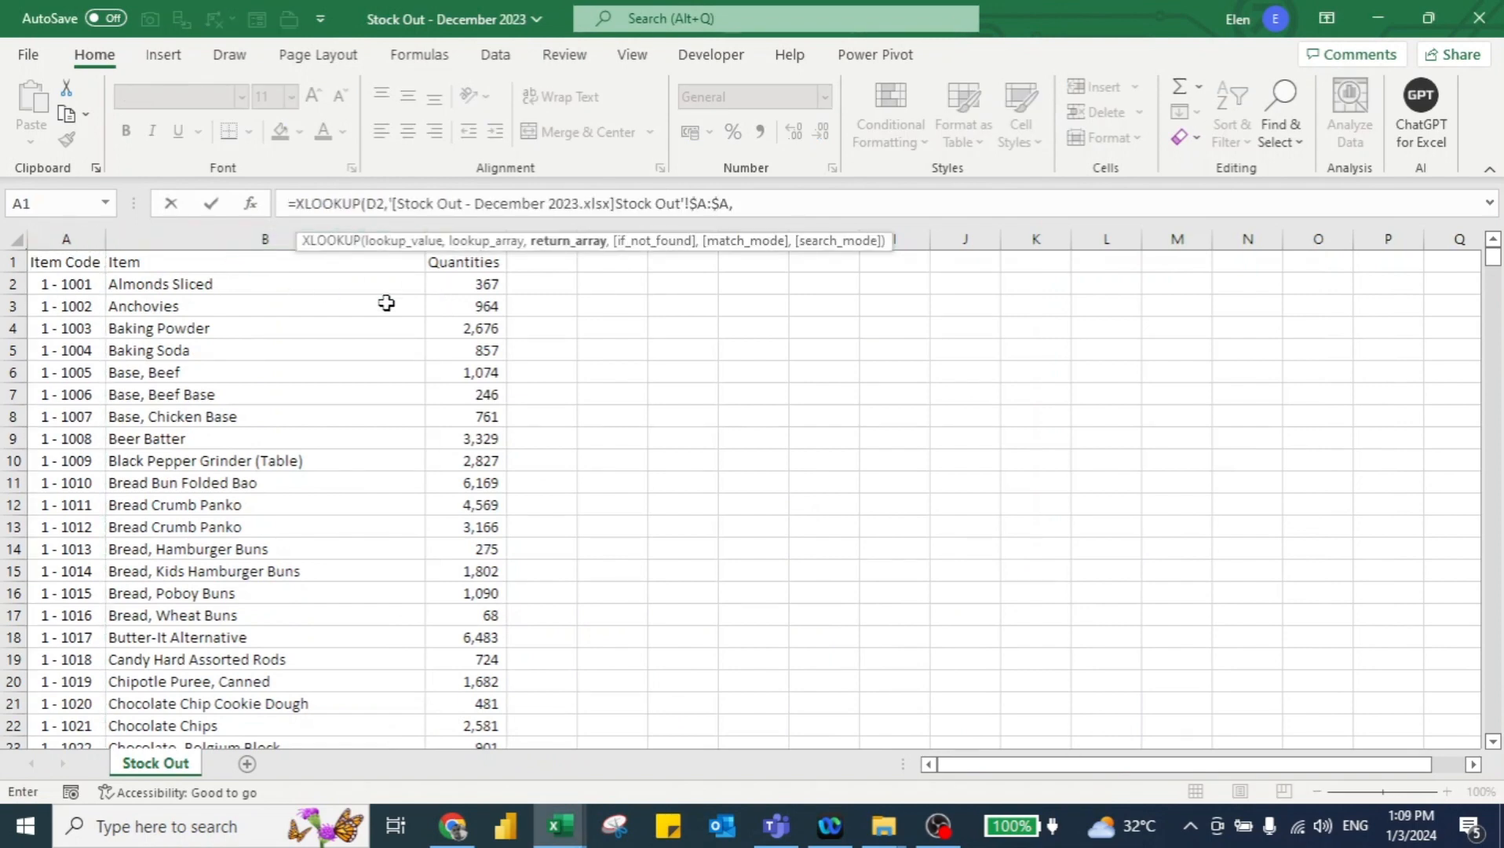
pyautogui.click(455, 302)
pyautogui.hotkey('ctrl', 'space')
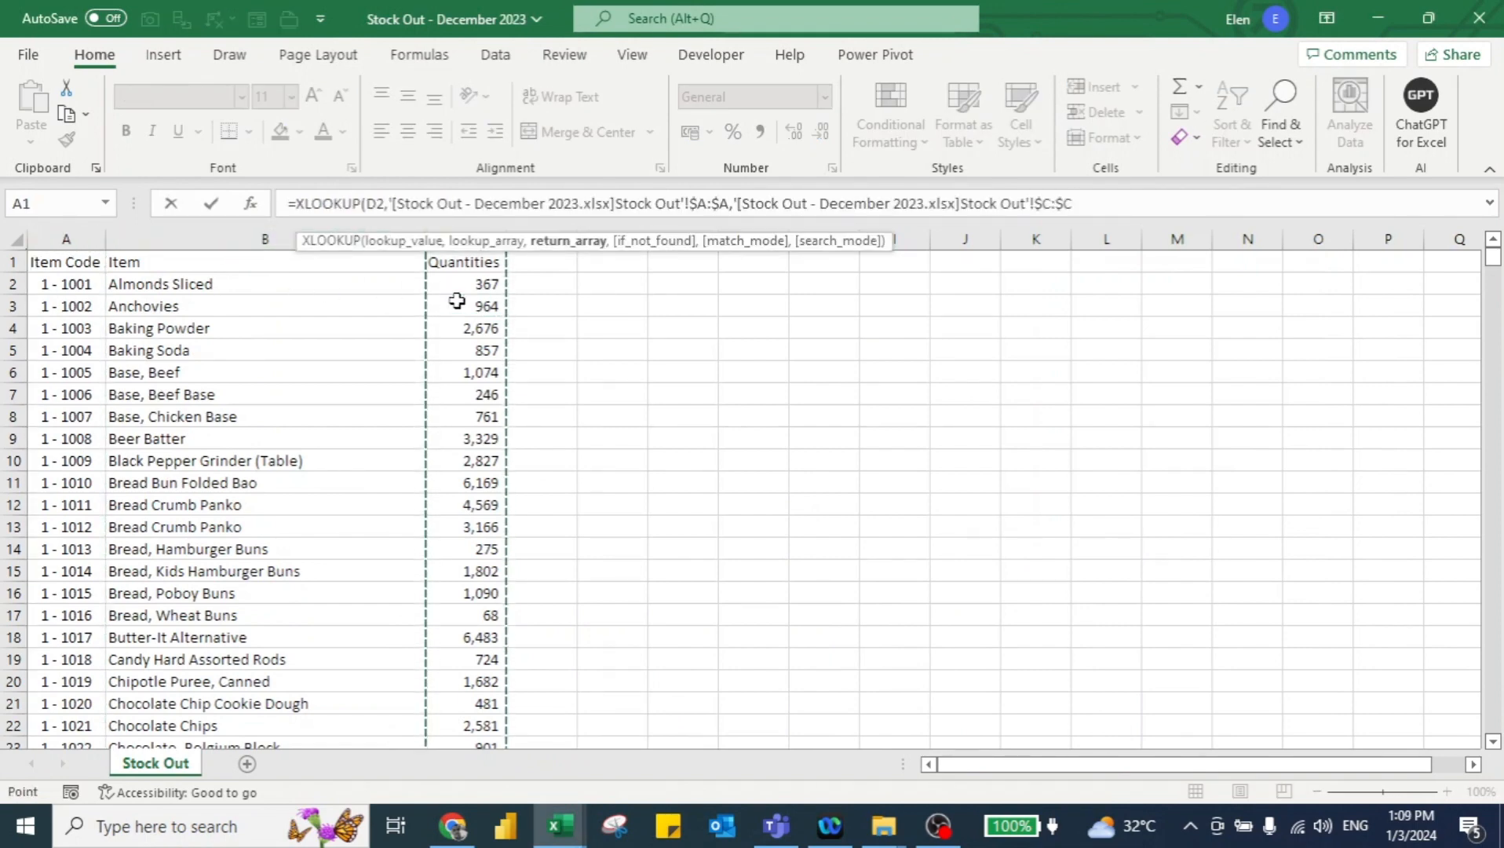
pyautogui.write(')')
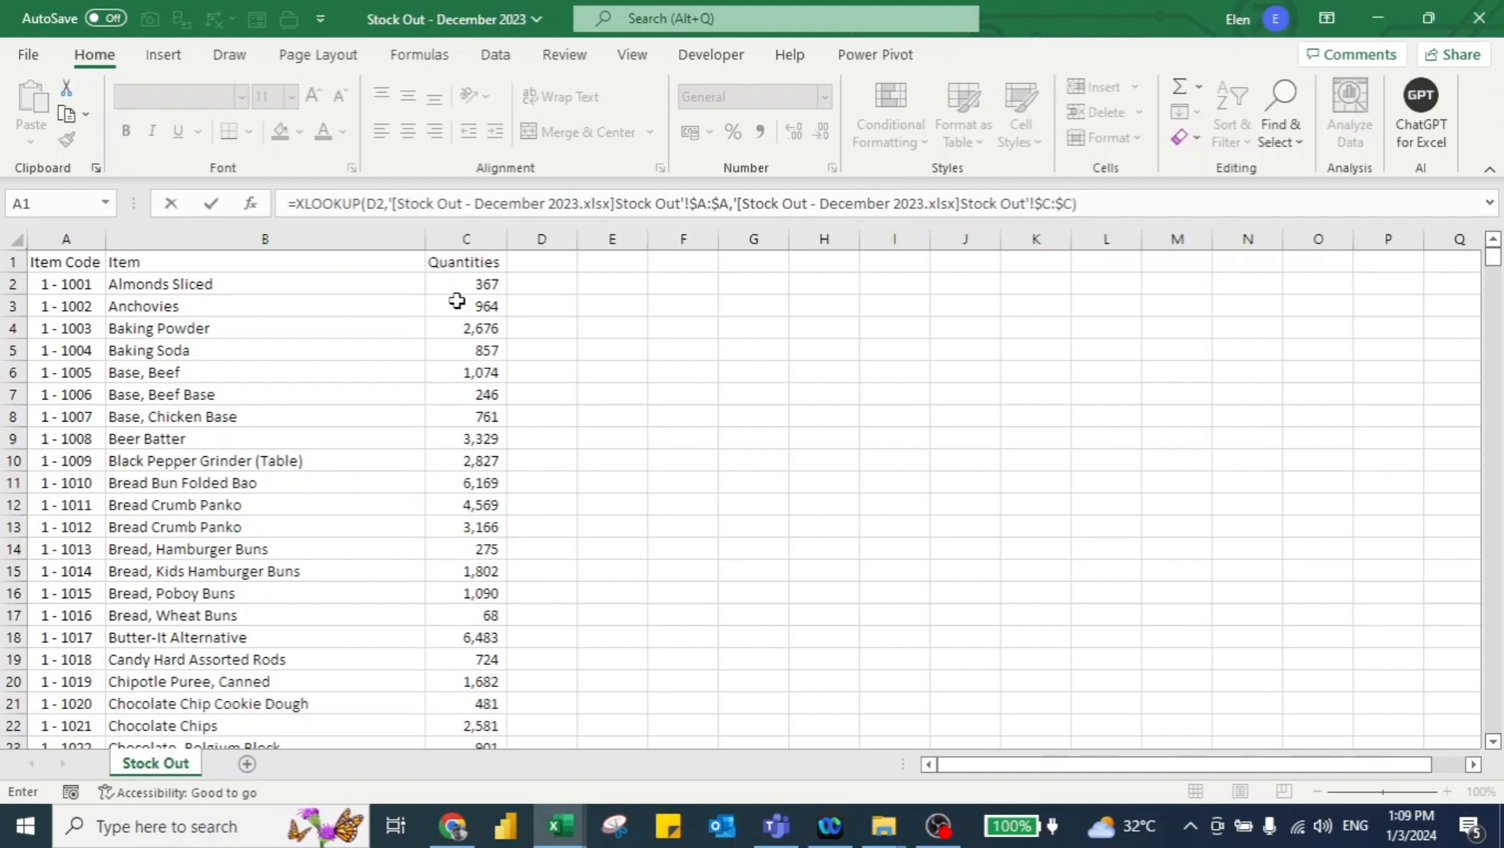
pyautogui.press('Return')
pyautogui.click(1185, 286)
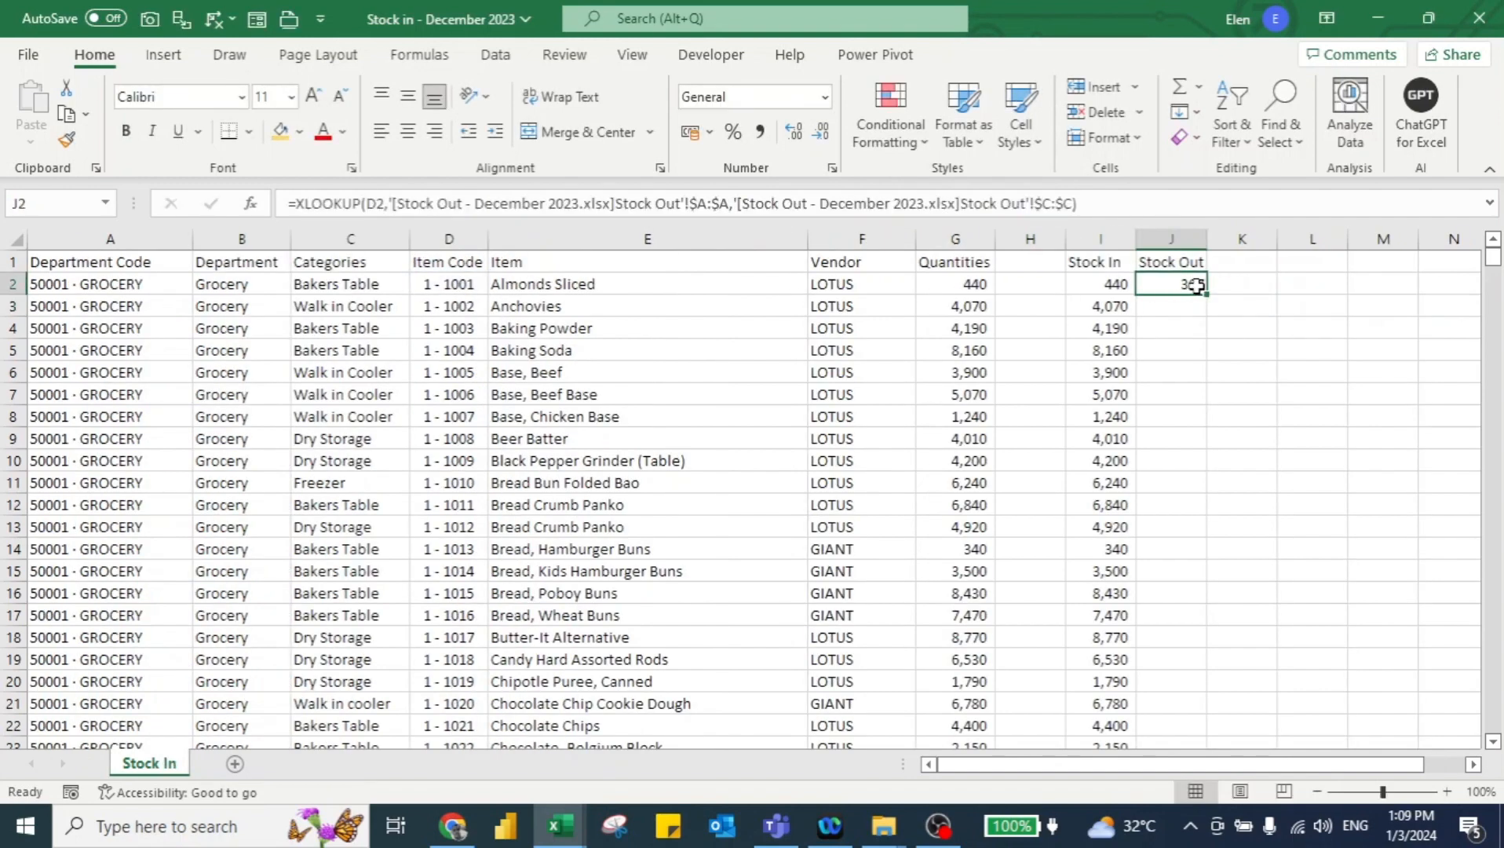
pyautogui.doubleClick(1210, 292)
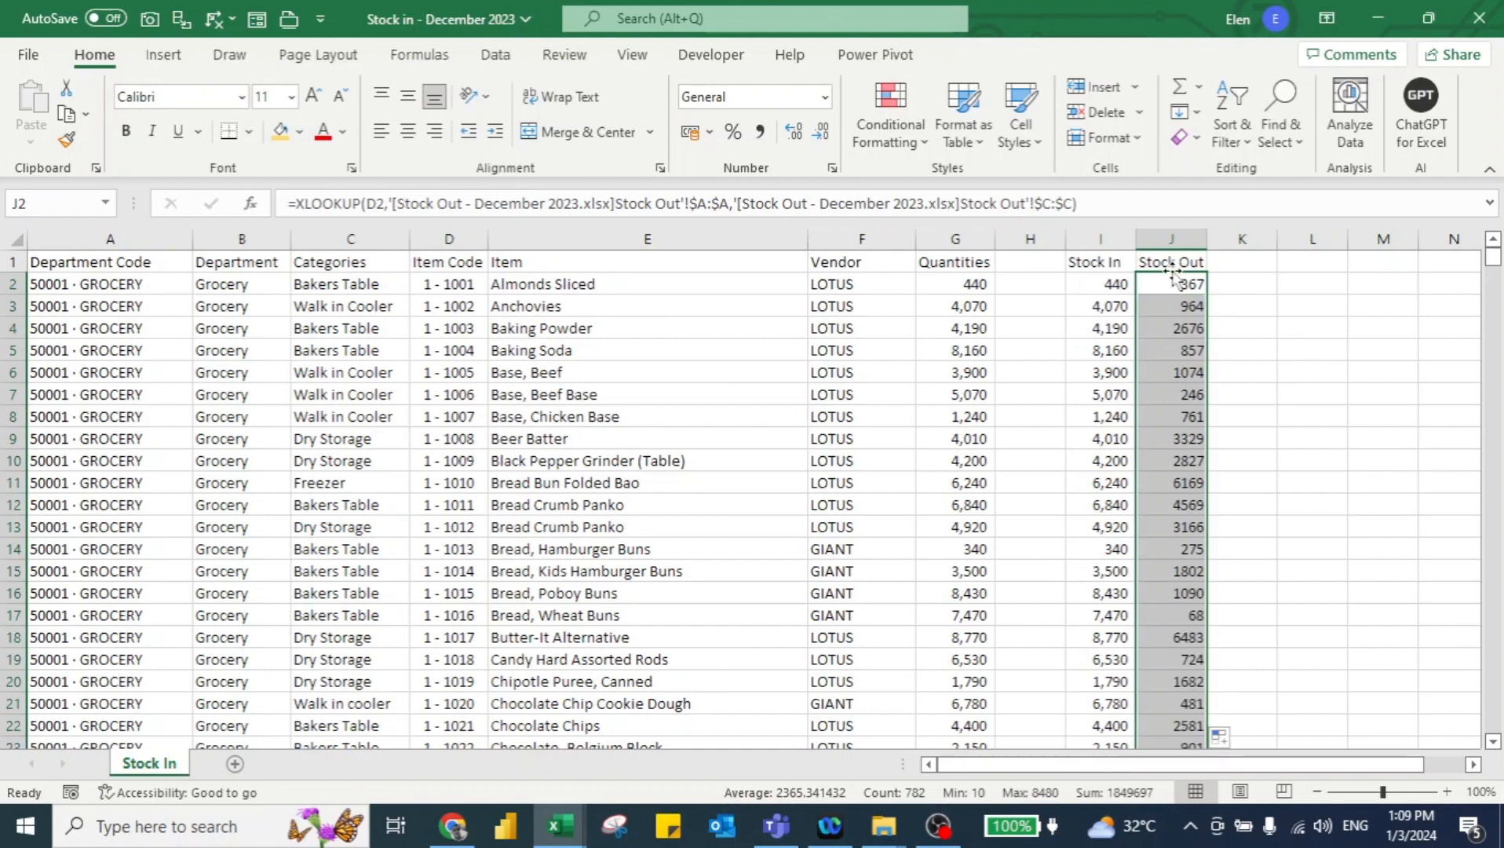
# Enter the header "Difference" in cell K1, beside the Stock Out header
pyautogui.press('Up')
pyautogui.press('Right')
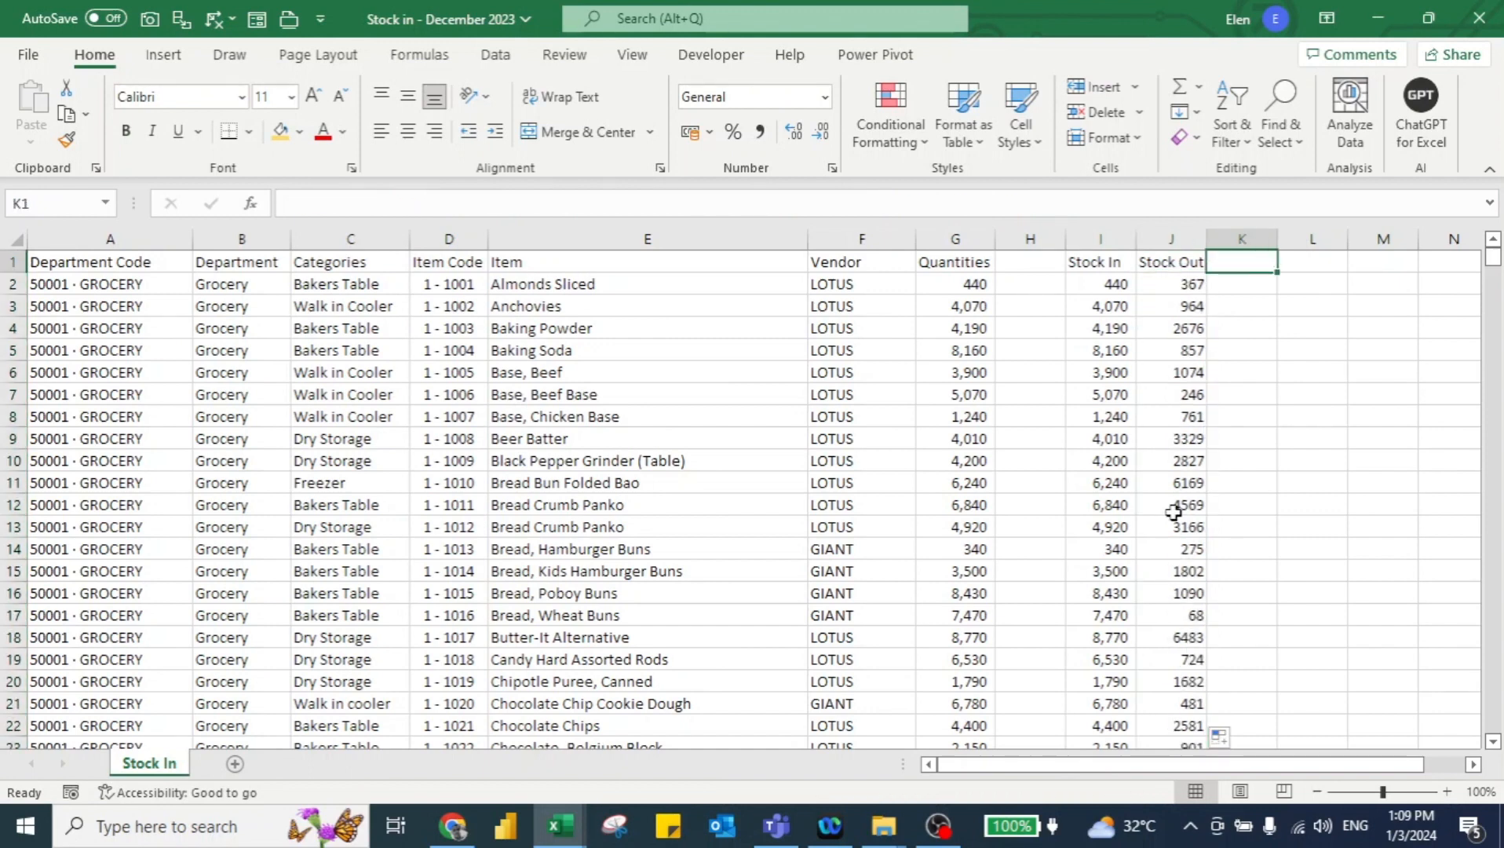
pyautogui.write('Diff')
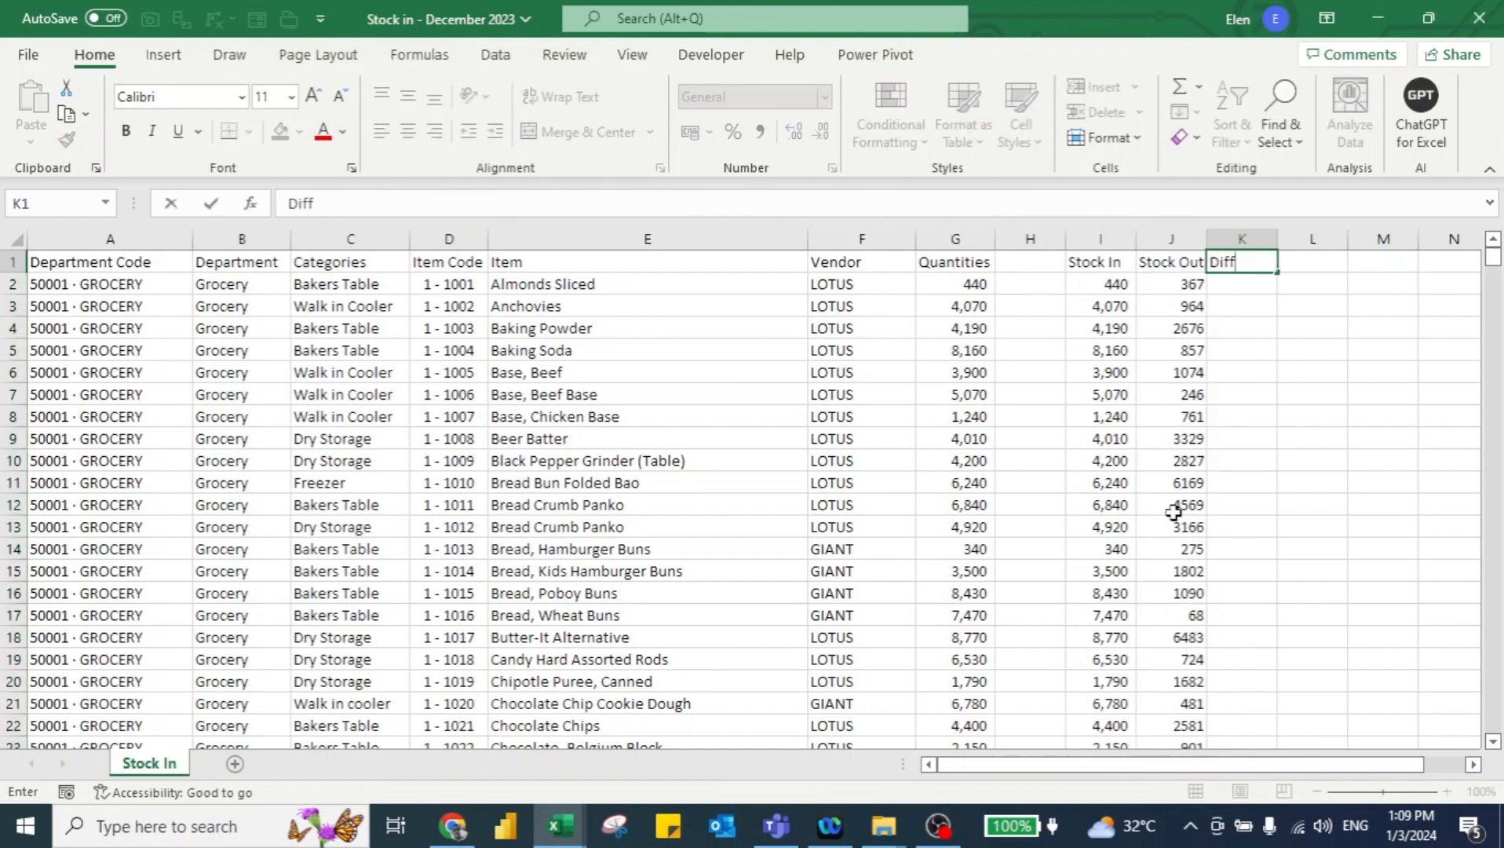
pyautogui.write('erence')
pyautogui.press('Return')
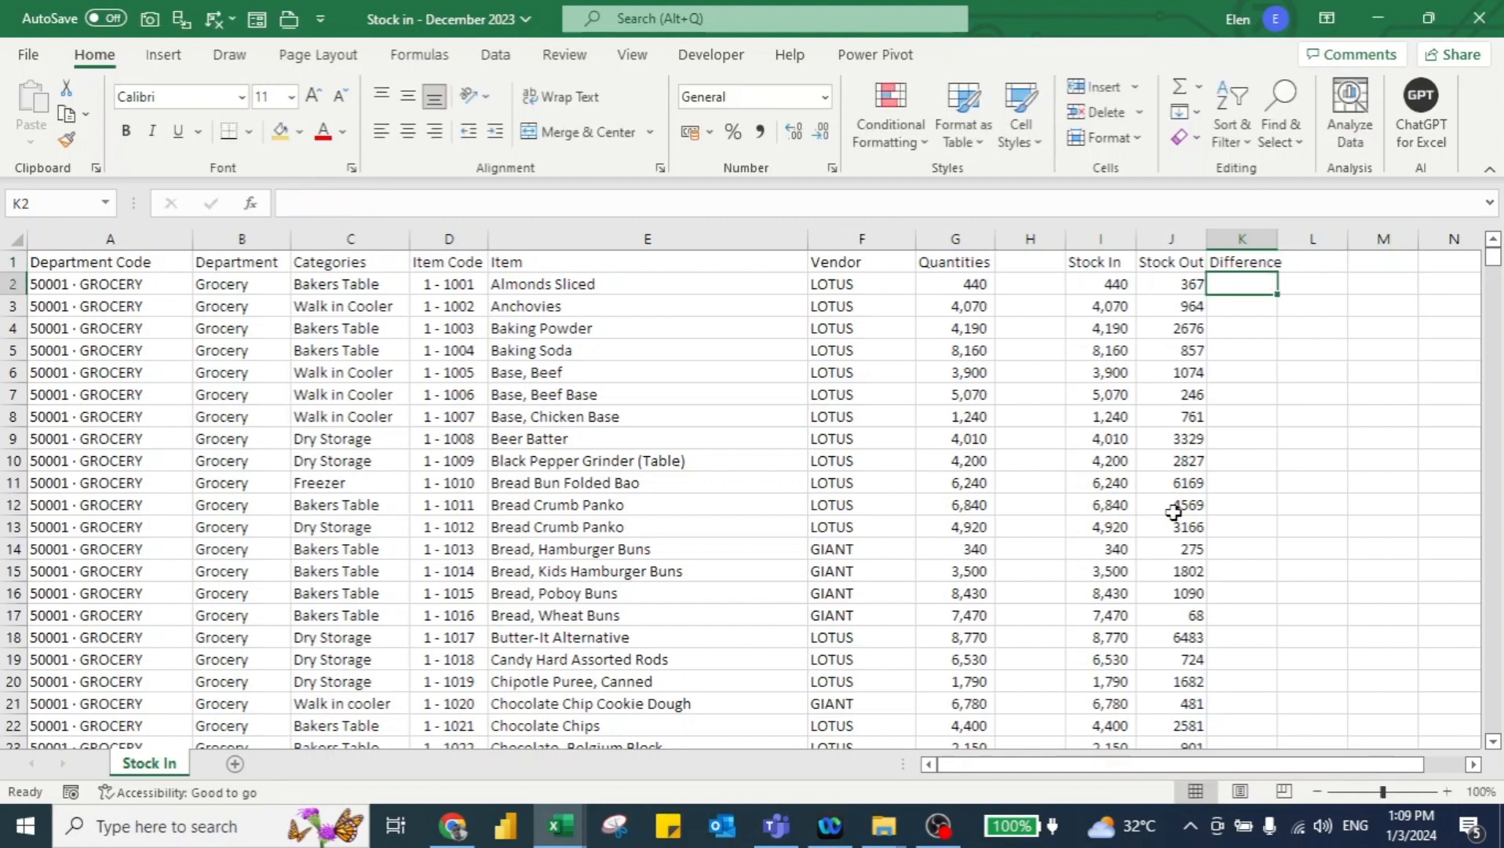
# Calculate stock in minus stock out in K2 with =I2-J2 and fill the formula down all item rows
pyautogui.write('=')
pyautogui.press('Left')
pyautogui.press('Left')
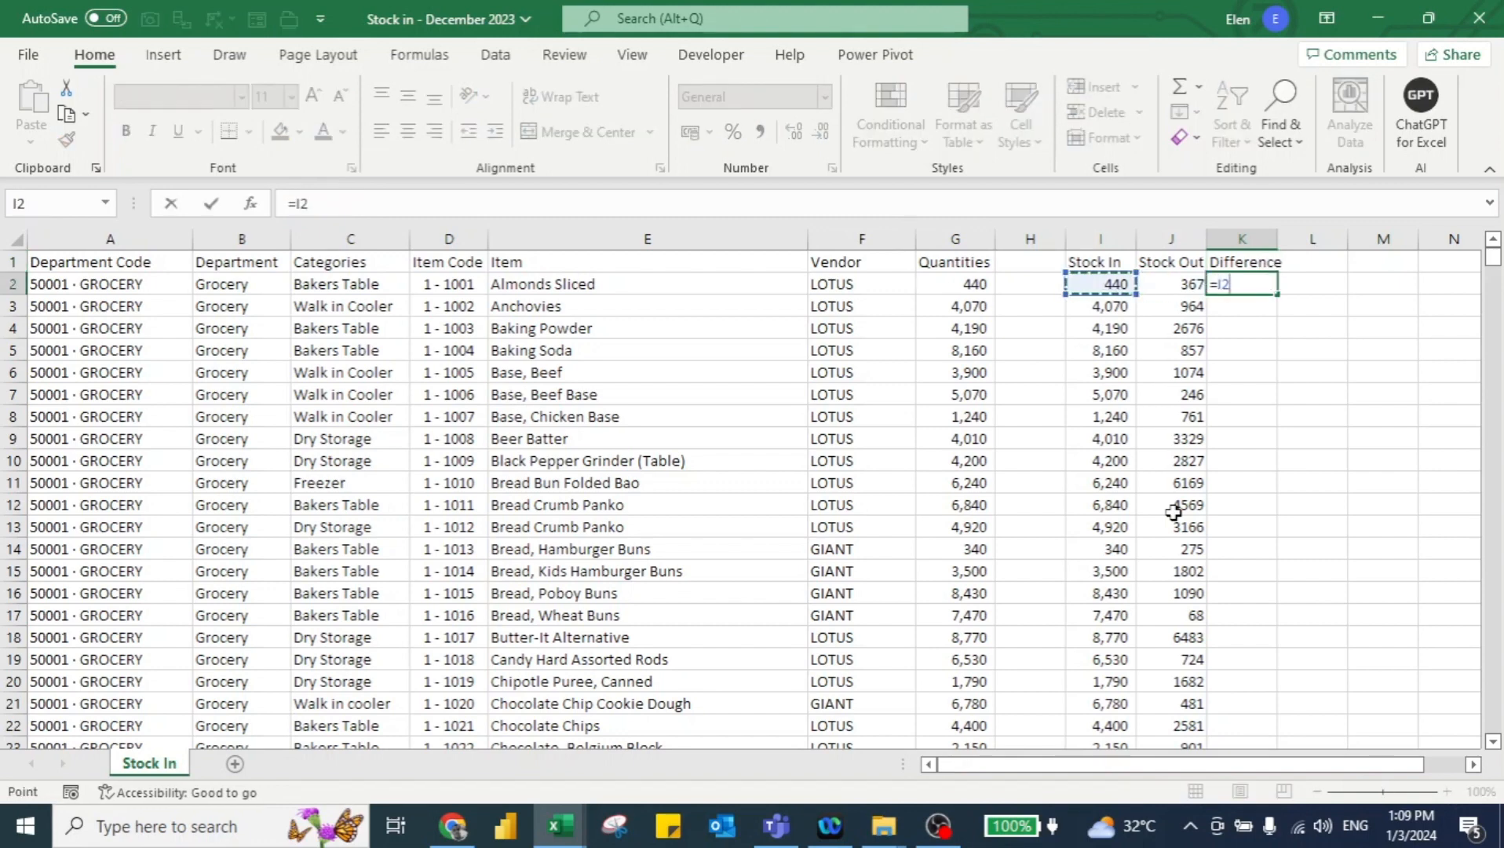
pyautogui.write('-')
pyautogui.press('Left')
pyautogui.press('Return')
pyautogui.press('Up')
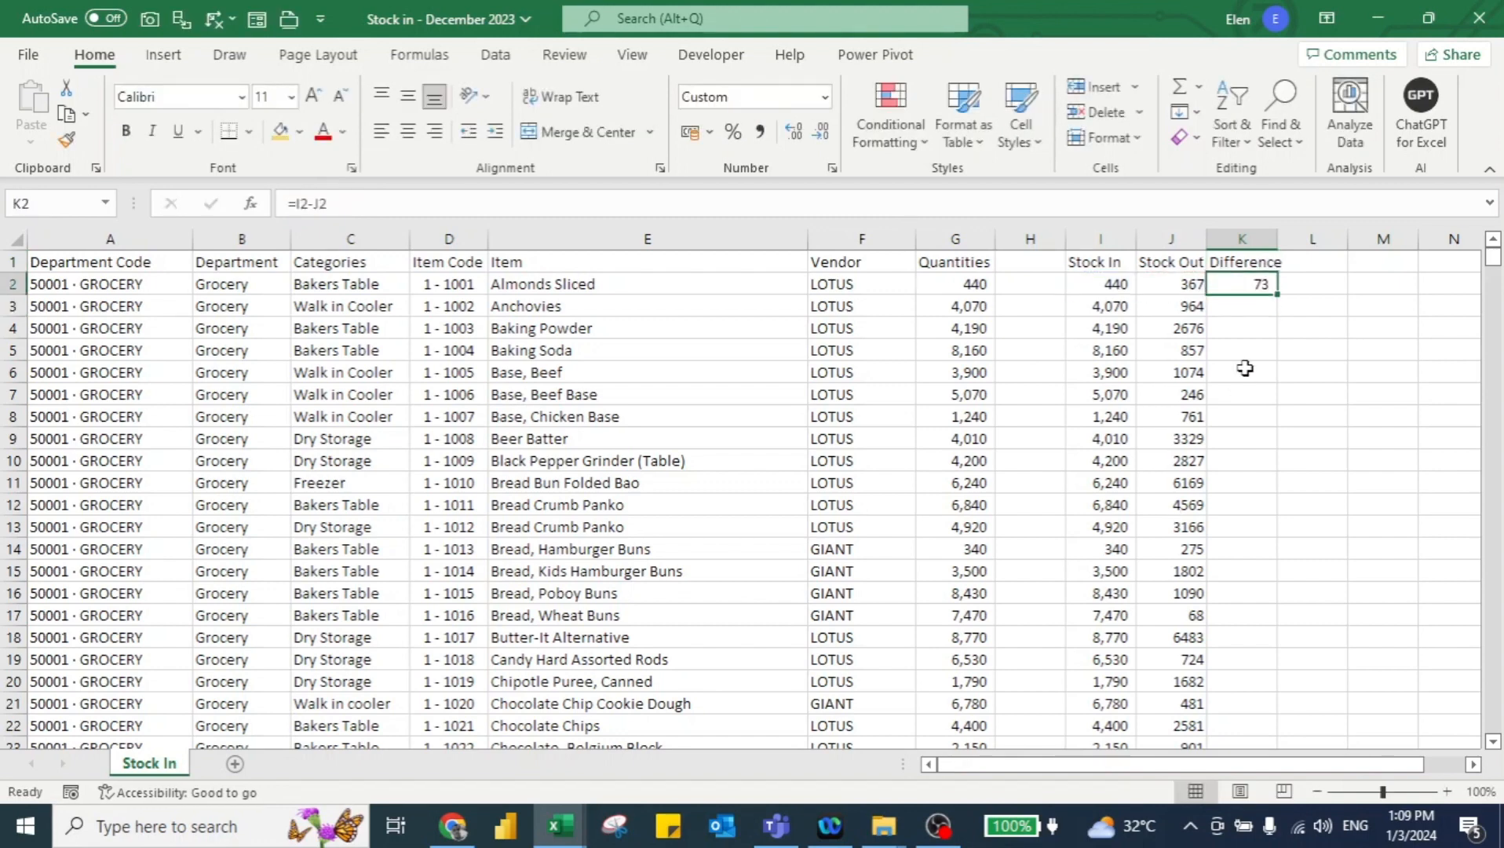
pyautogui.doubleClick(1268, 298)
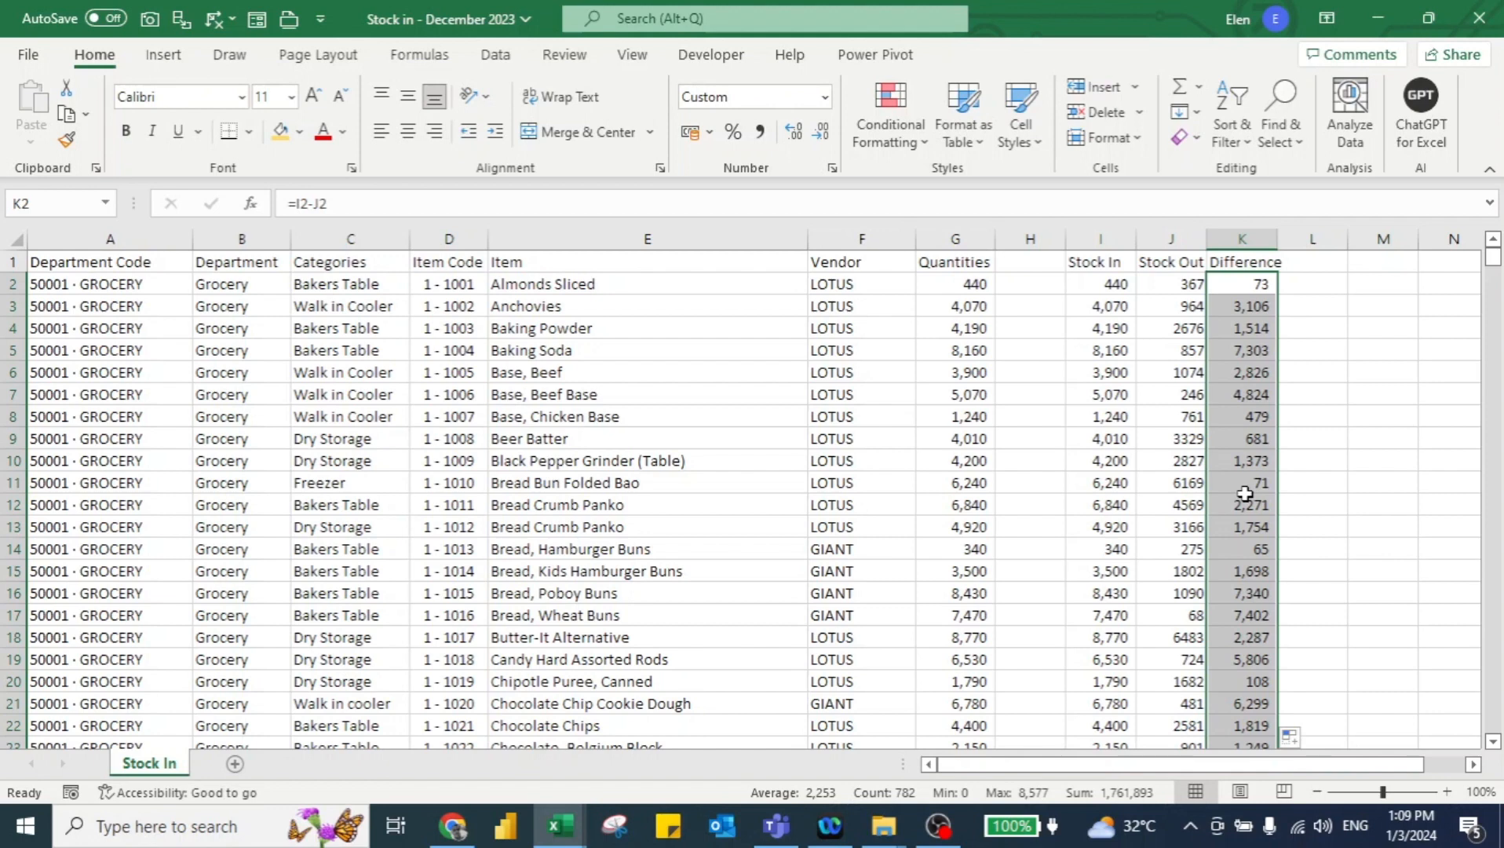
# Calculate stock out divided by stock in as a percentage in L2 with =J2/I2 and fill the formula down all item rows
pyautogui.press('Up')
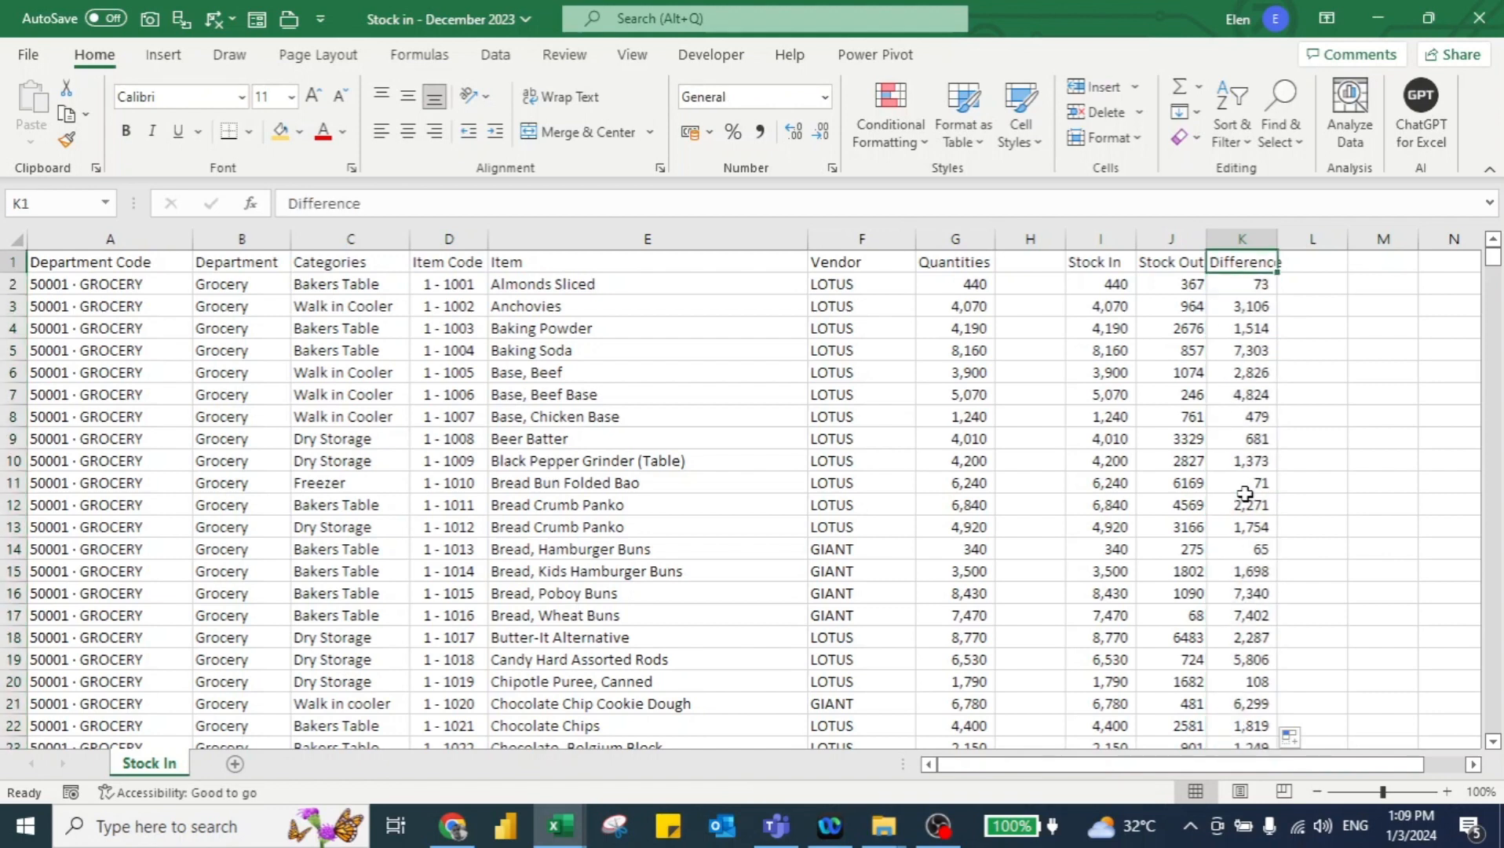
pyautogui.press('Right')
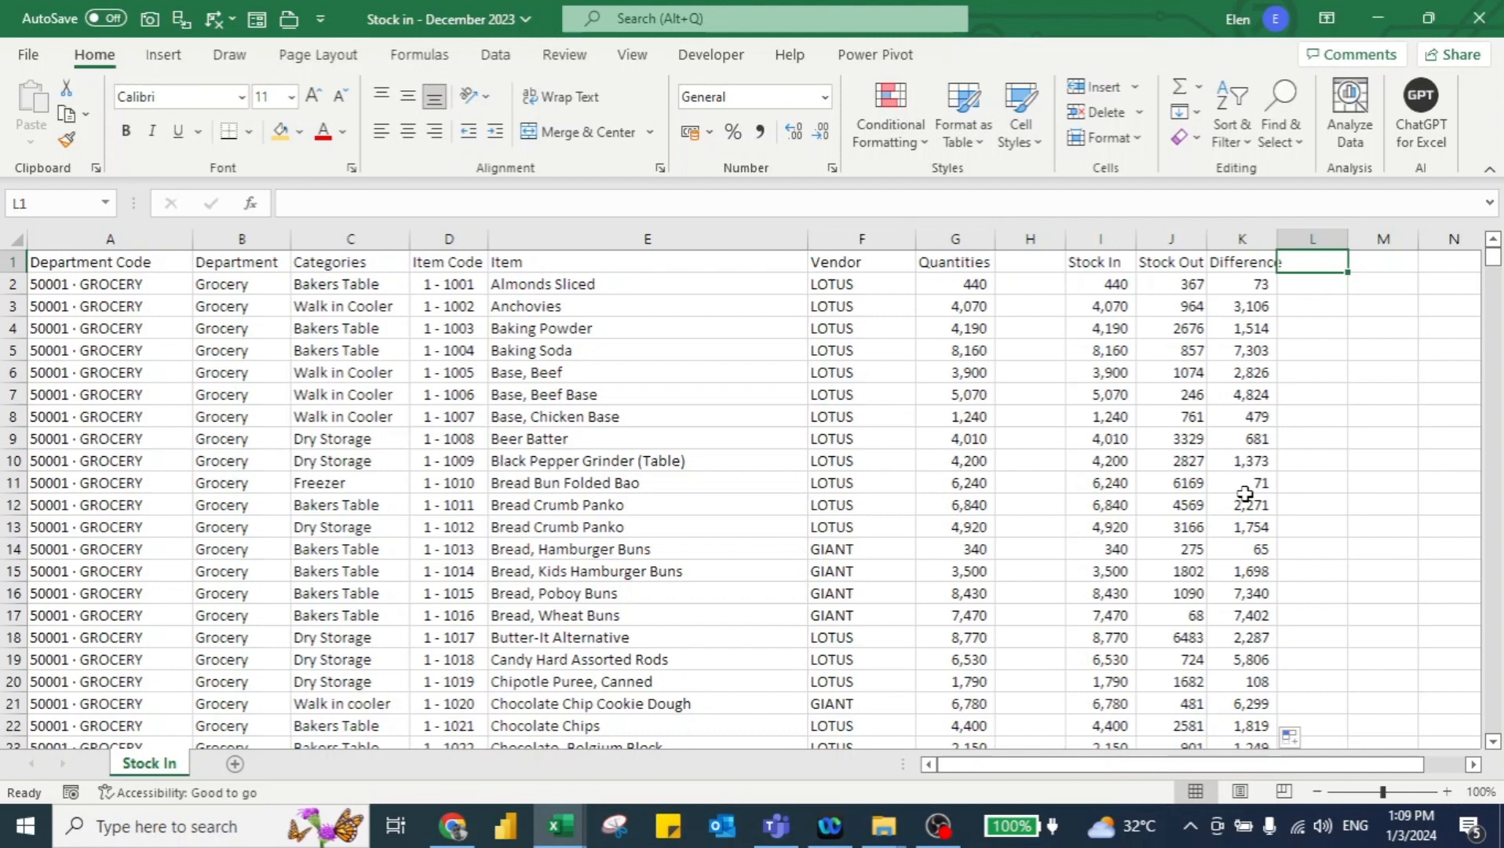
pyautogui.press('Down')
pyautogui.write('=')
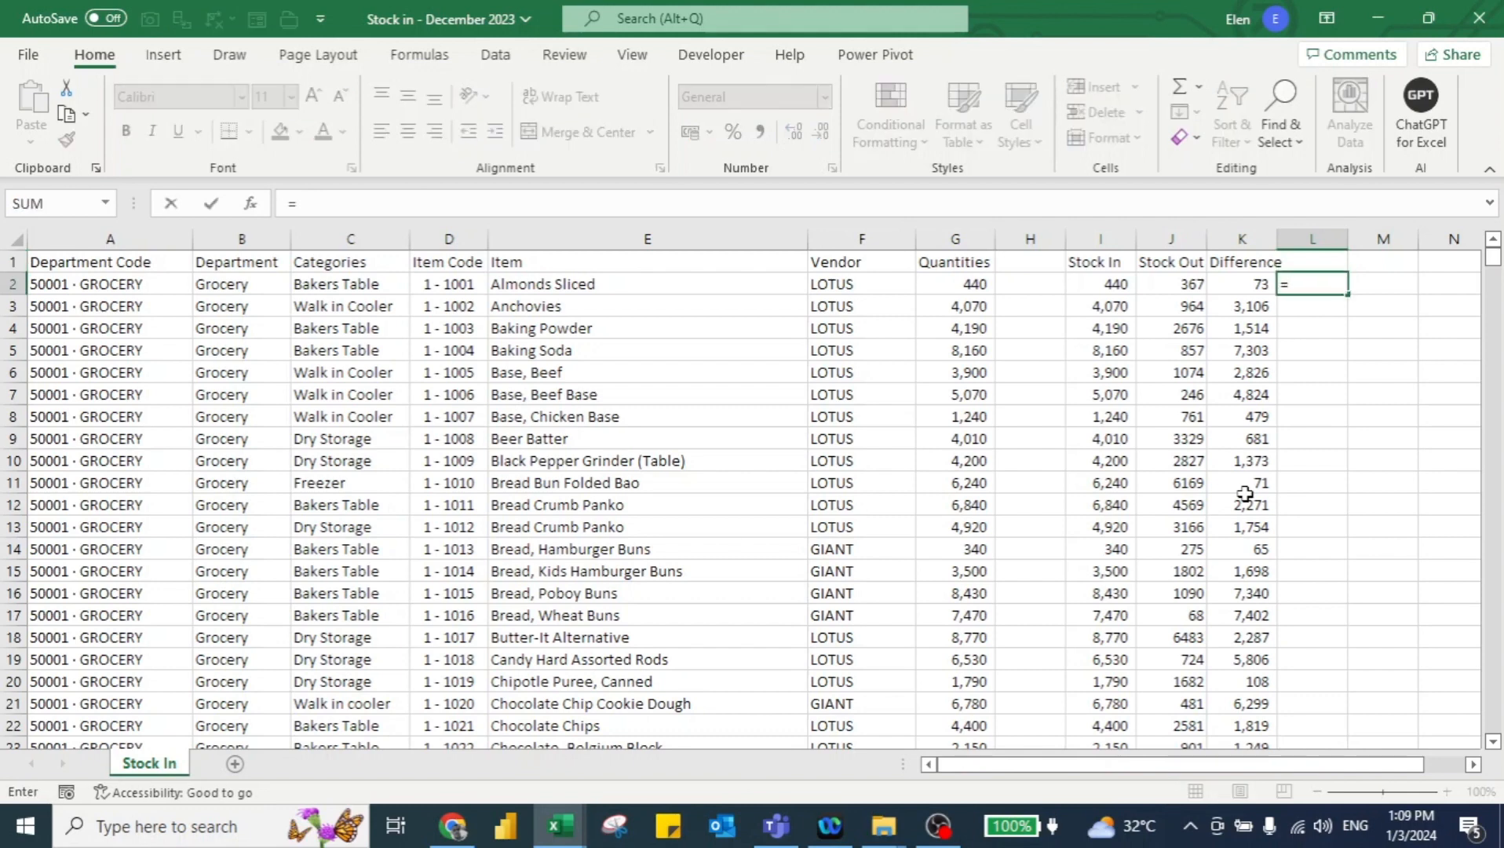
pyautogui.press('Left')
pyautogui.press('Left')
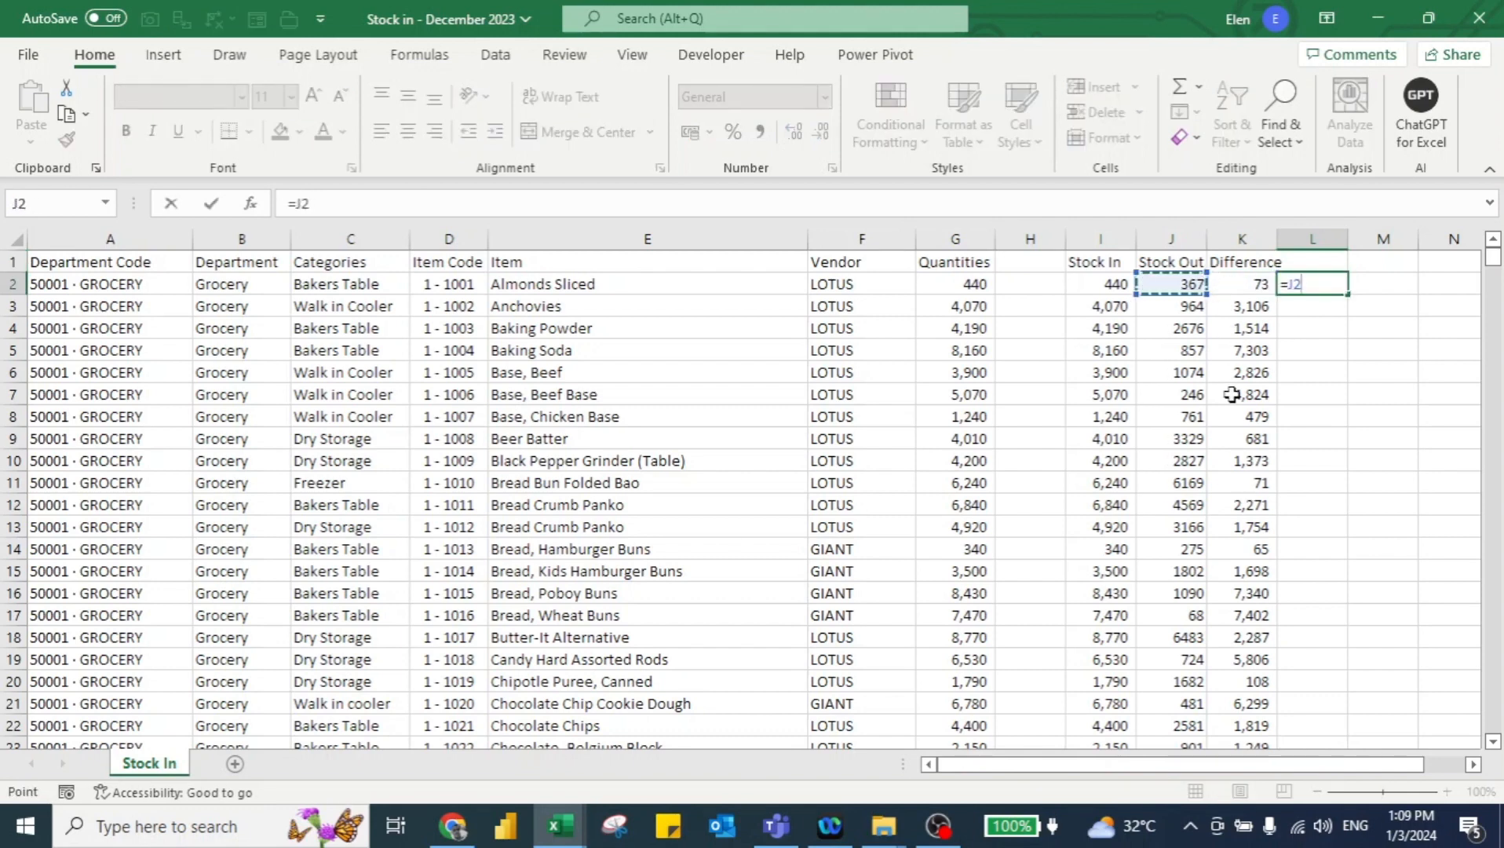
pyautogui.write('/')
pyautogui.click(1116, 284)
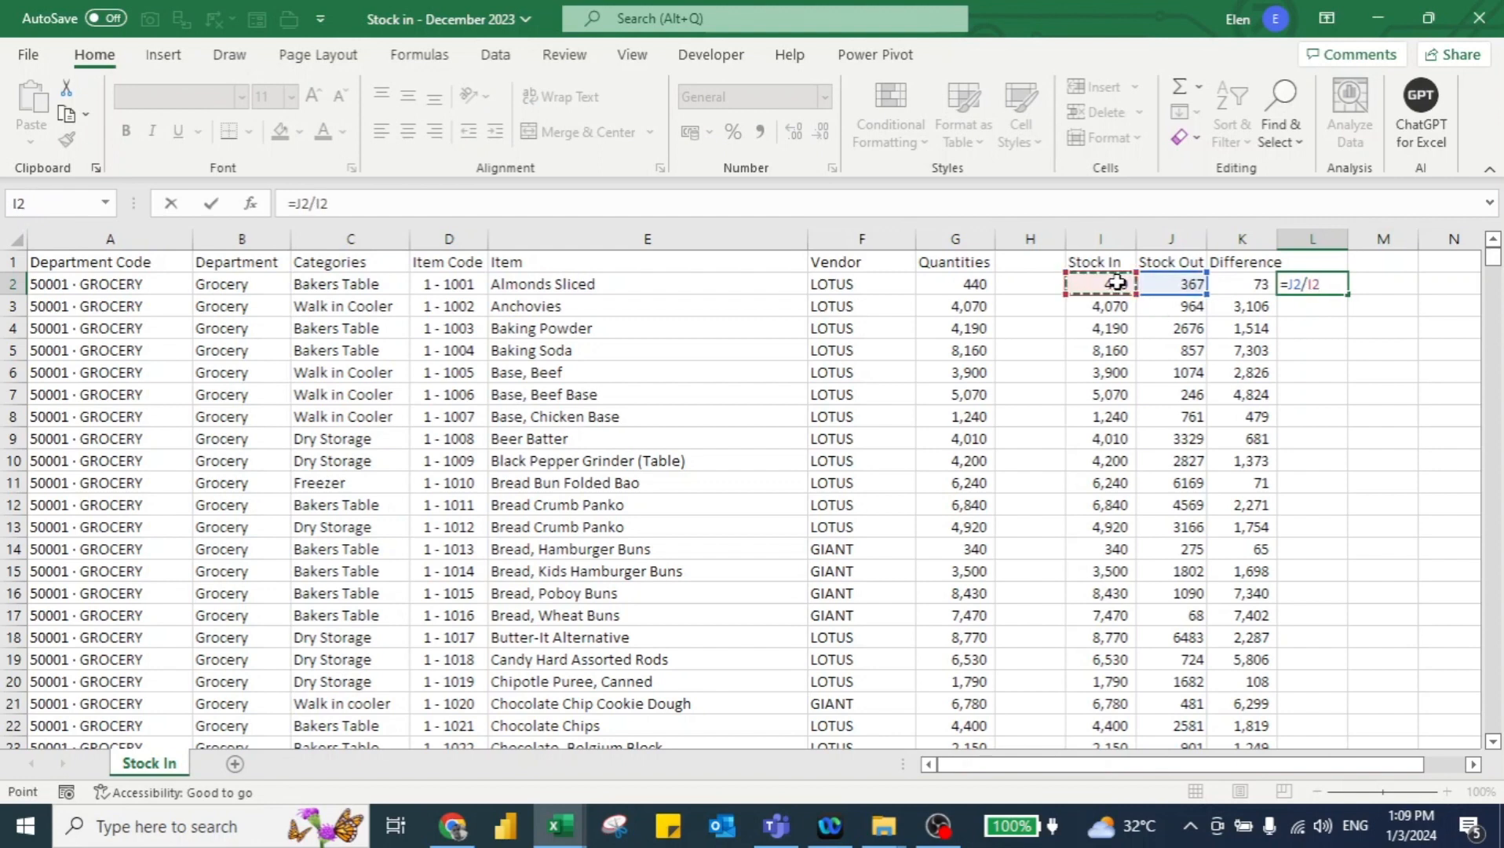
pyautogui.press('Return')
pyautogui.press('Up')
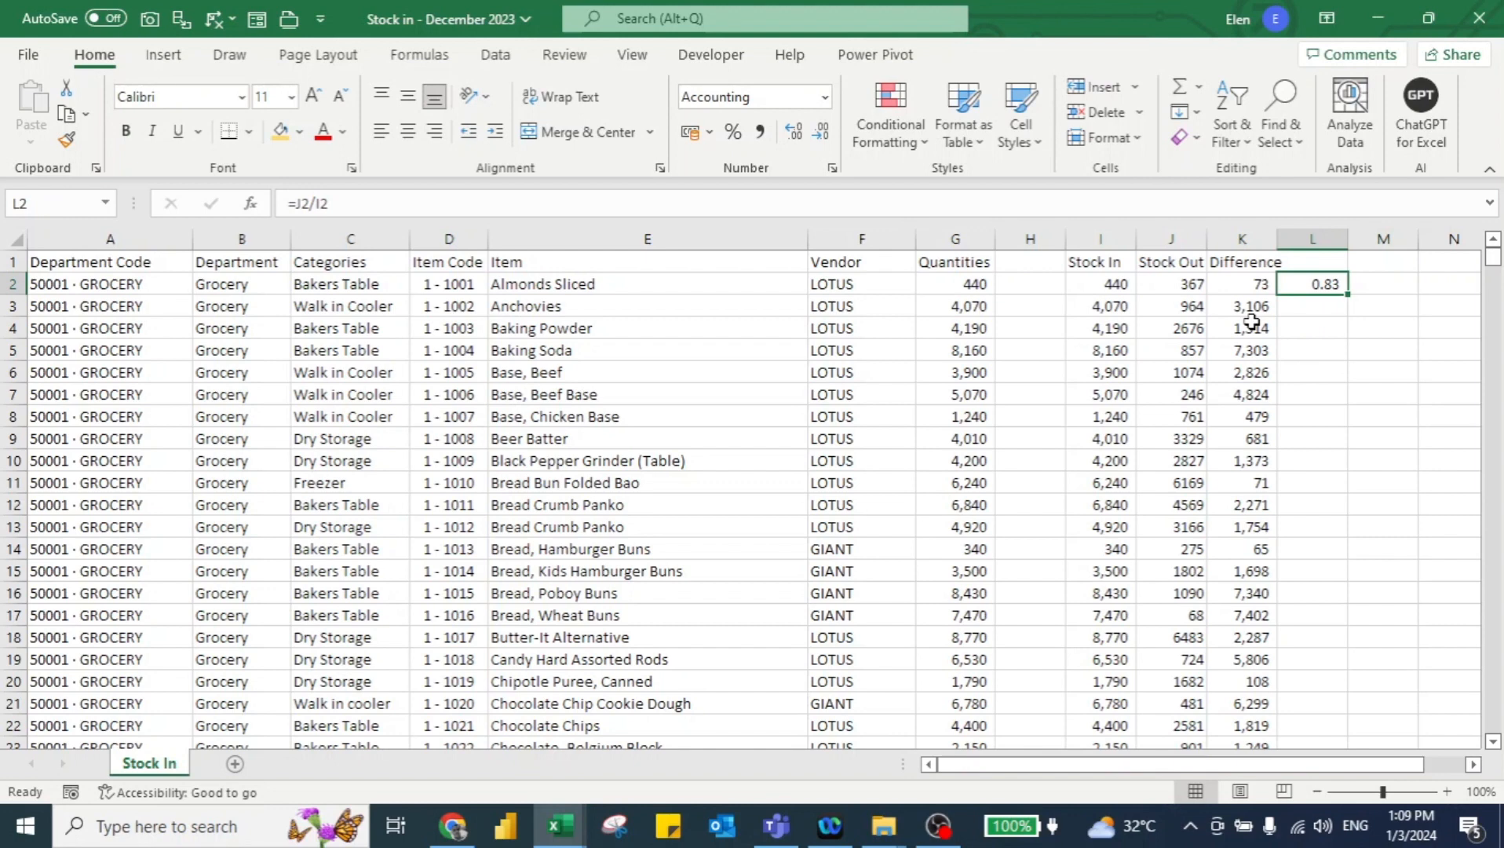
pyautogui.click(733, 135)
pyautogui.doubleClick(1348, 294)
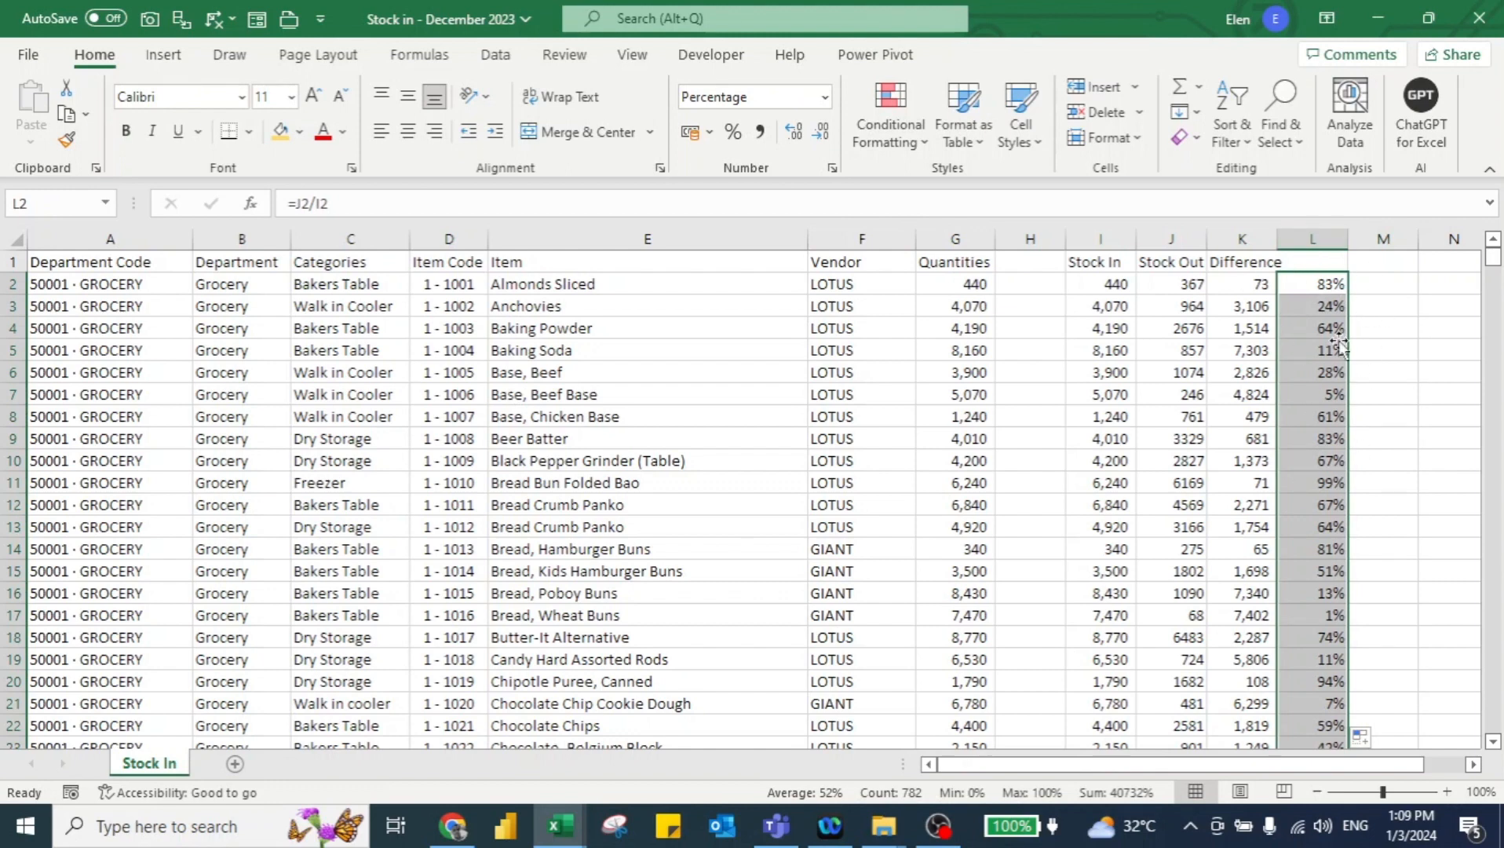
# Enter the headers "Performance" in cell L1 and "Remark" in cell M1
pyautogui.press('Up')
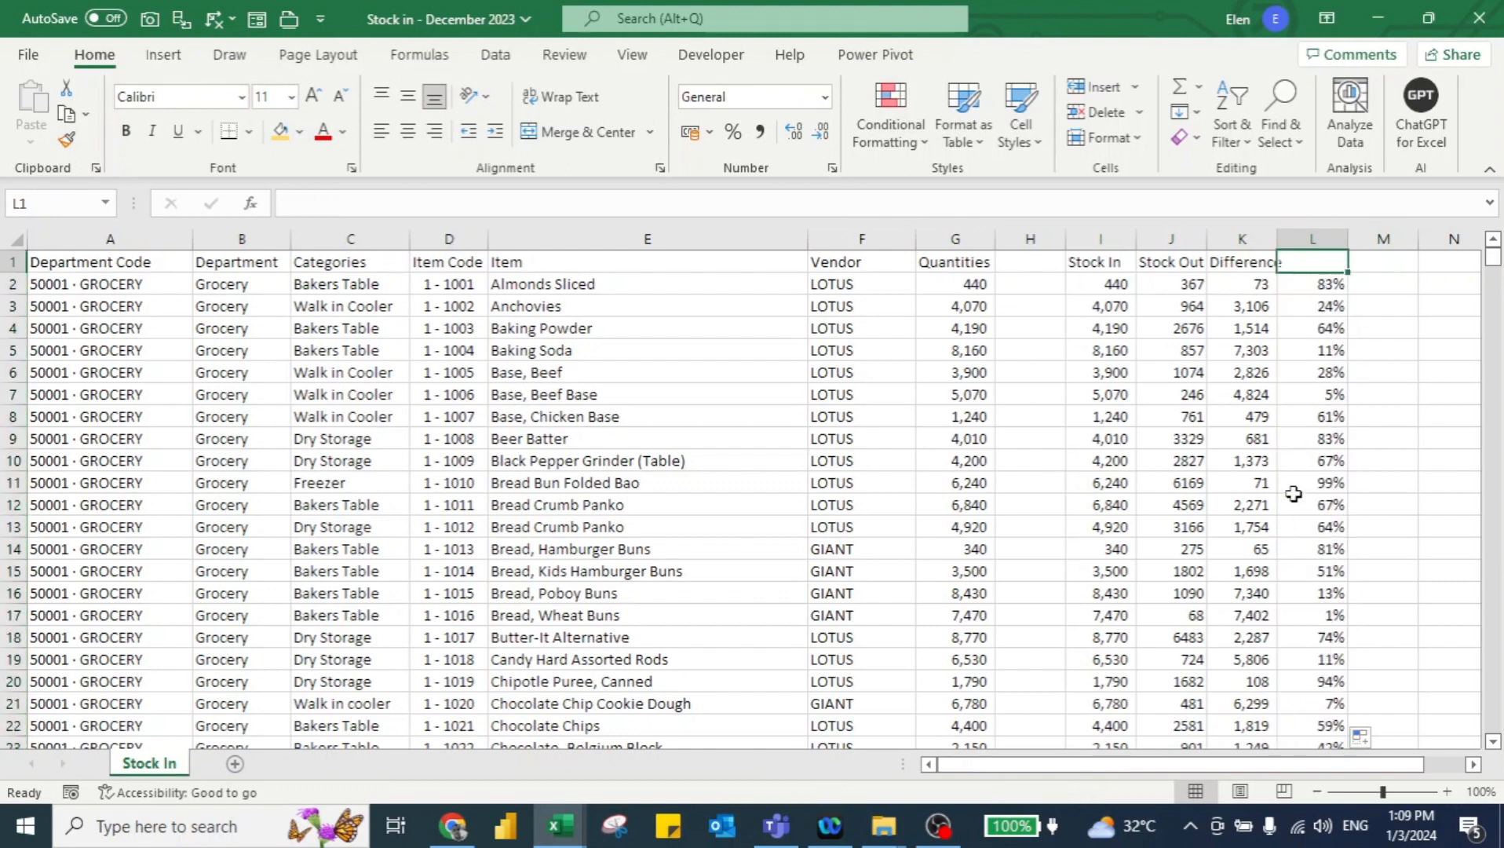
pyautogui.write('Performance')
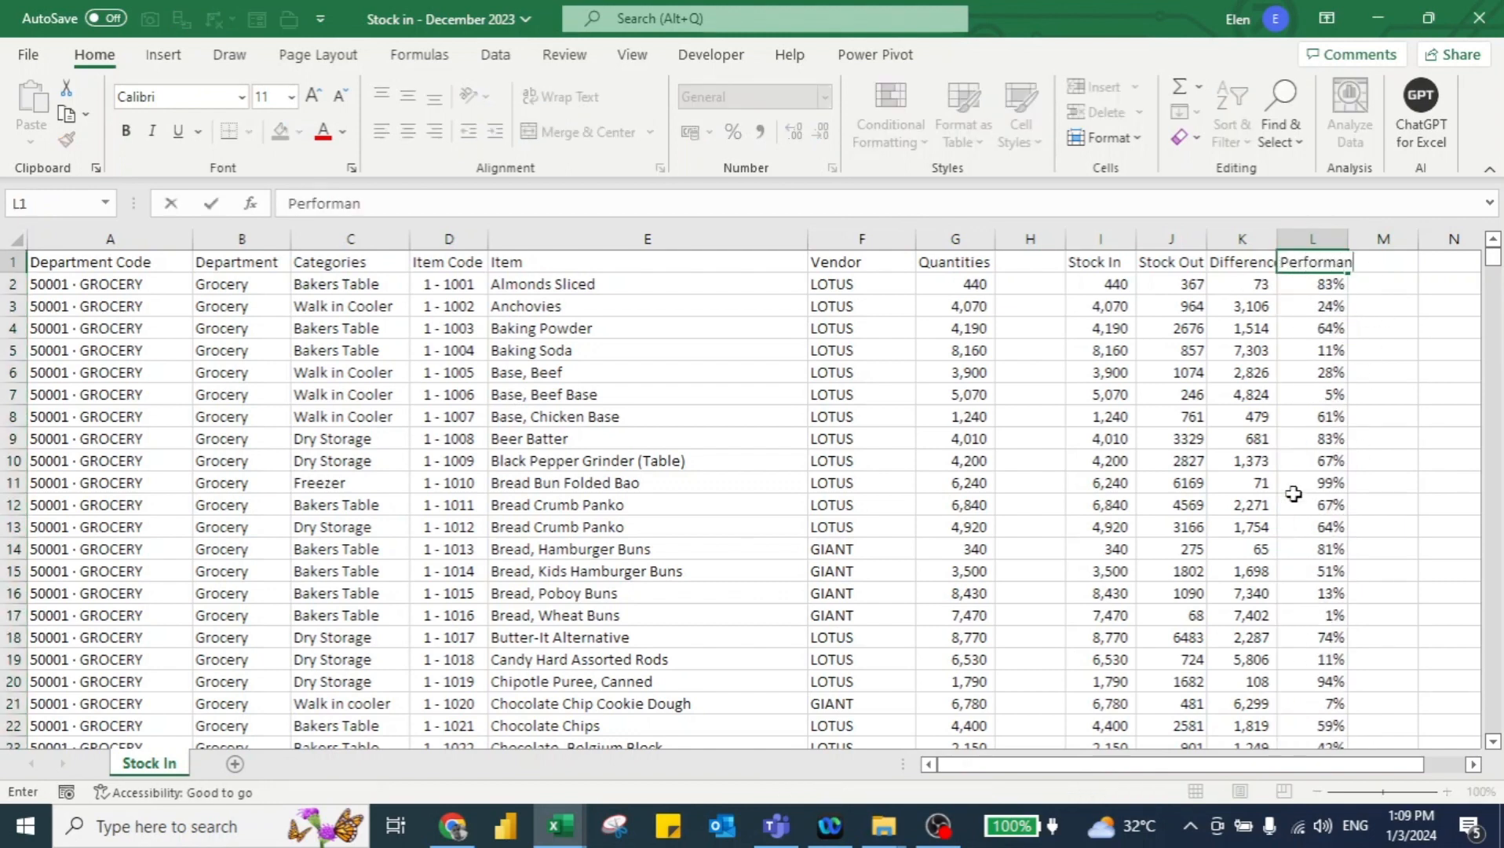
pyautogui.press('Return')
pyautogui.press('Up')
pyautogui.press('Right')
pyautogui.write('Remark')
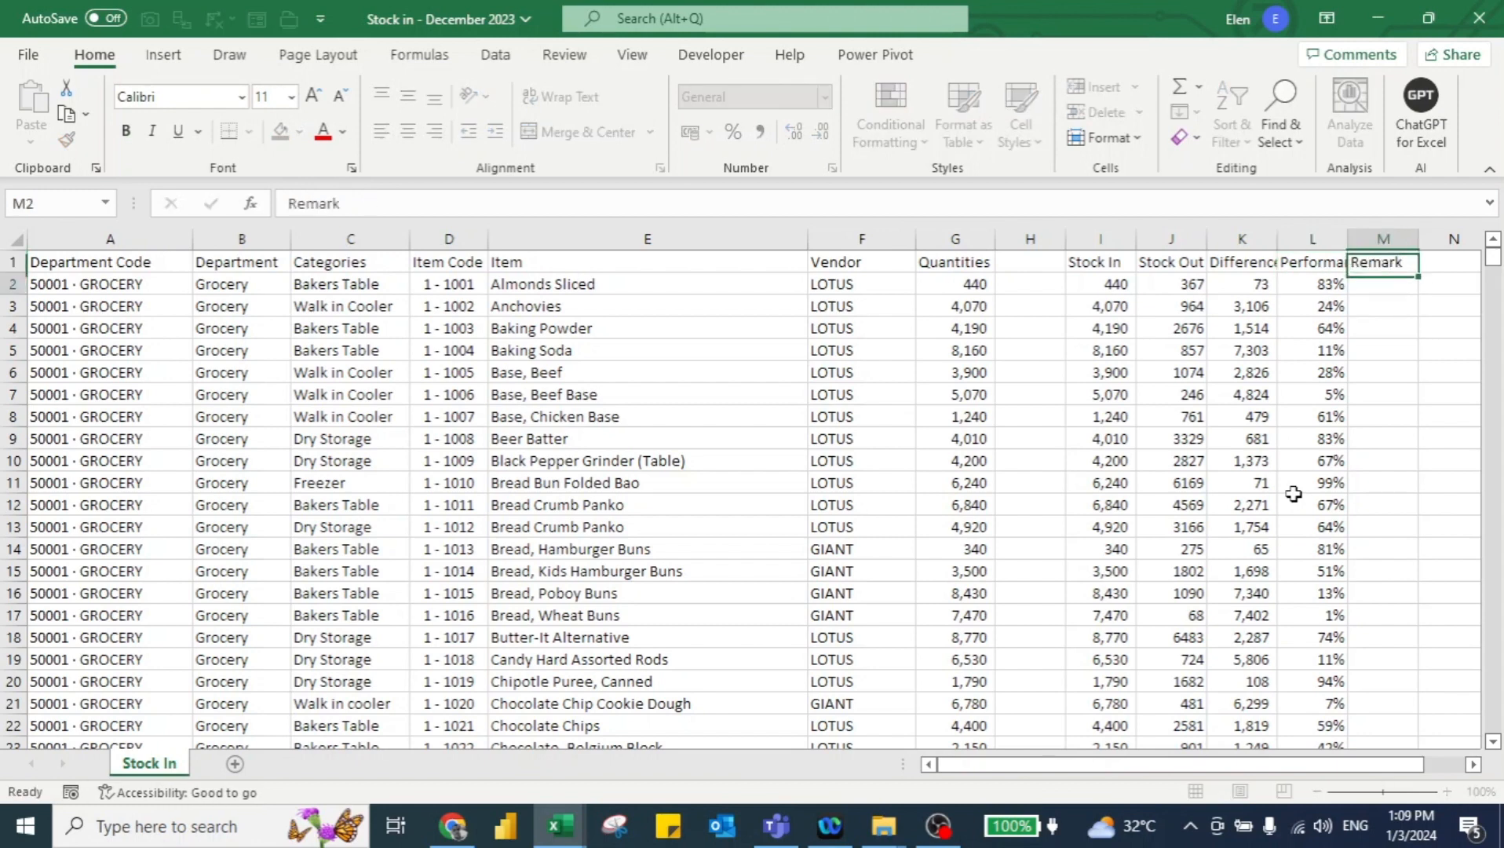
pyautogui.press('Return')
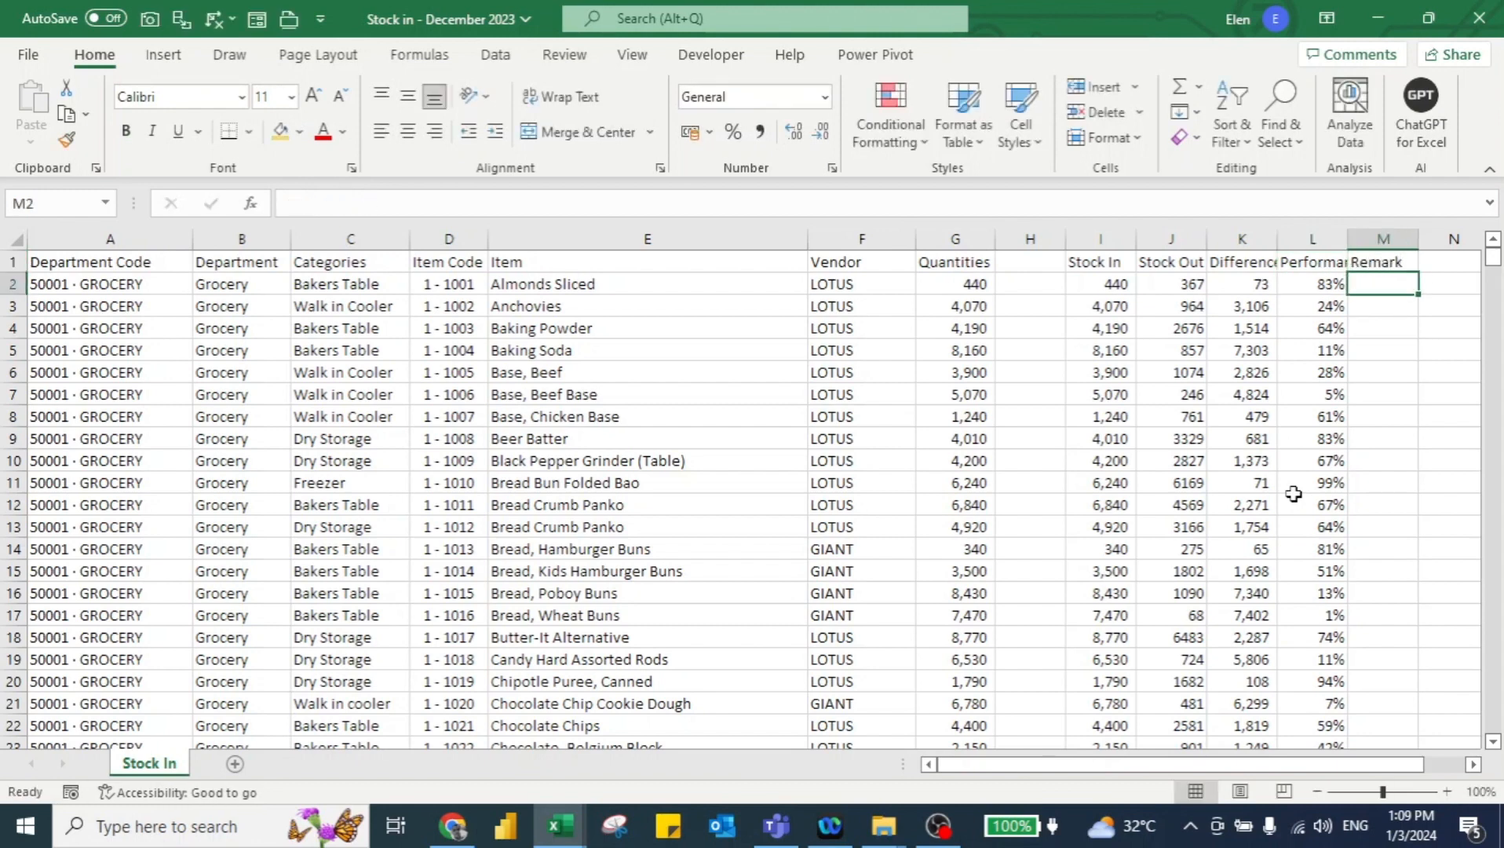
# In M2, enter =IF(L2>50%,"Good sales","Average Sales") and fill the formula down all item rows
pyautogui.write('=')
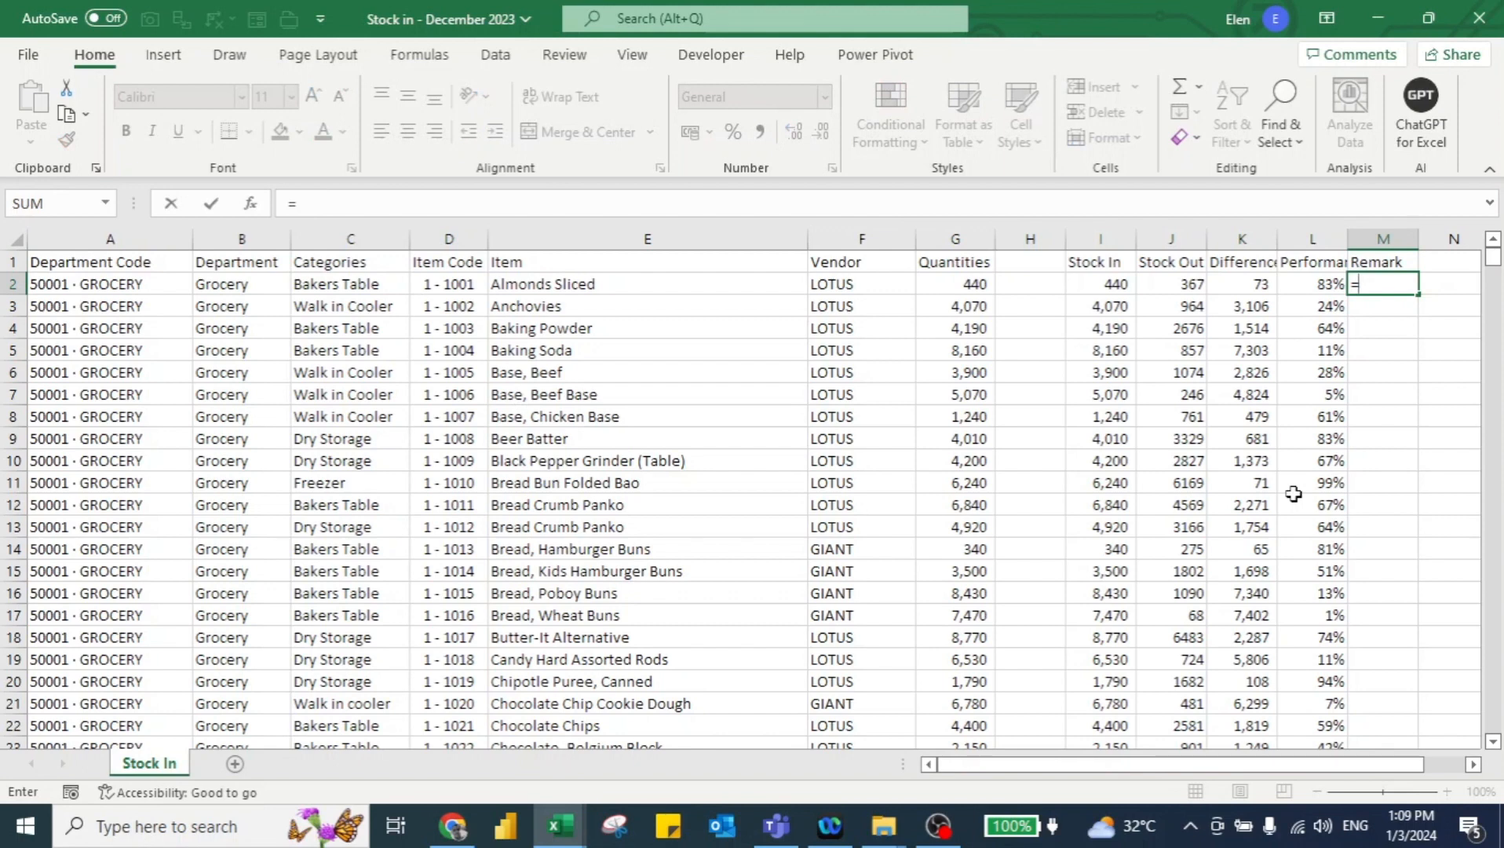
pyautogui.write('if')
pyautogui.press('Tab')
pyautogui.press('Left')
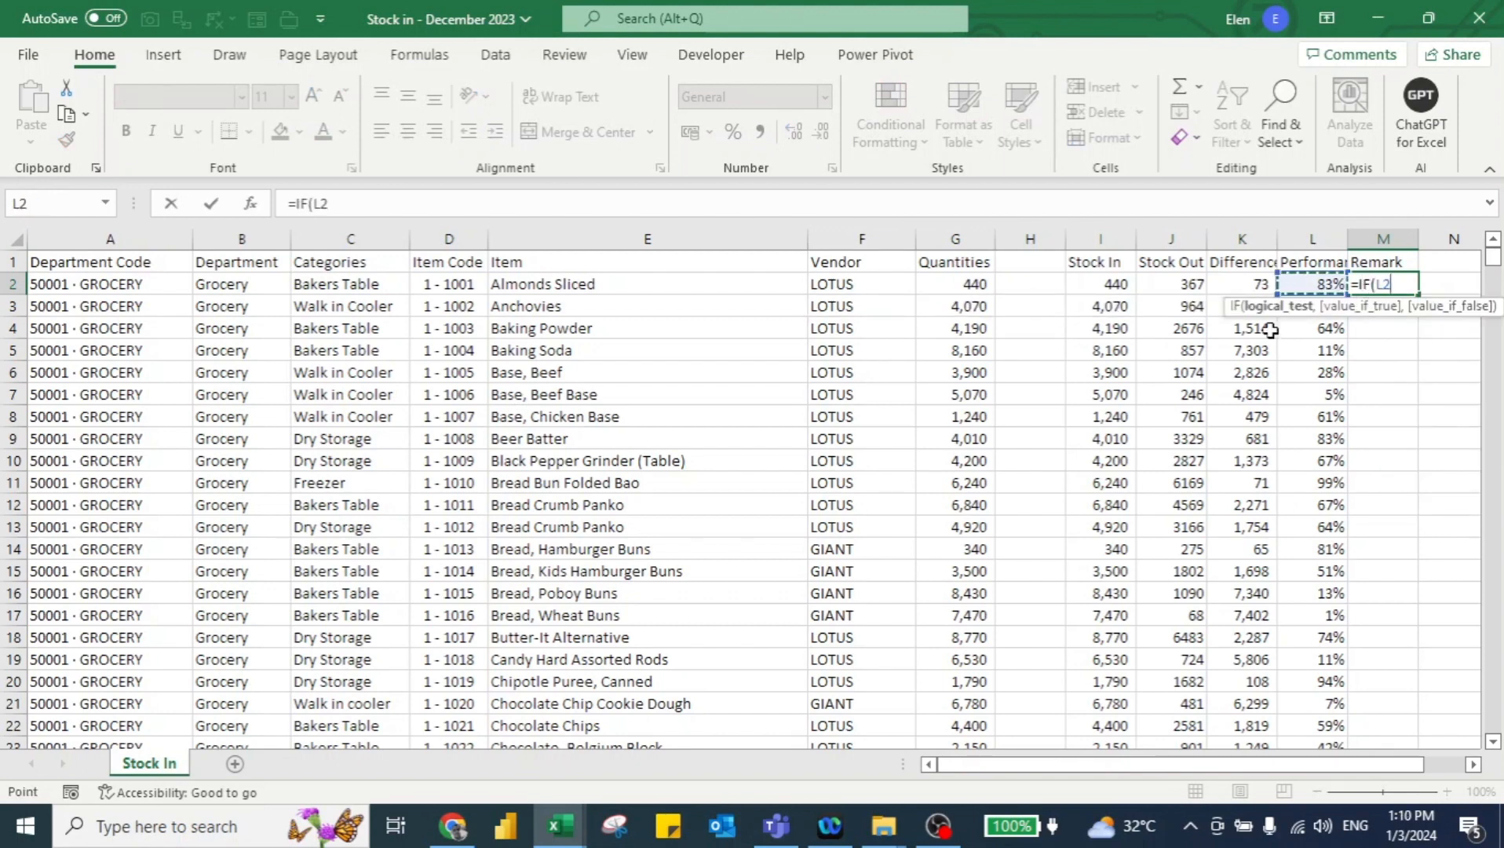
pyautogui.write('>50%,"G')
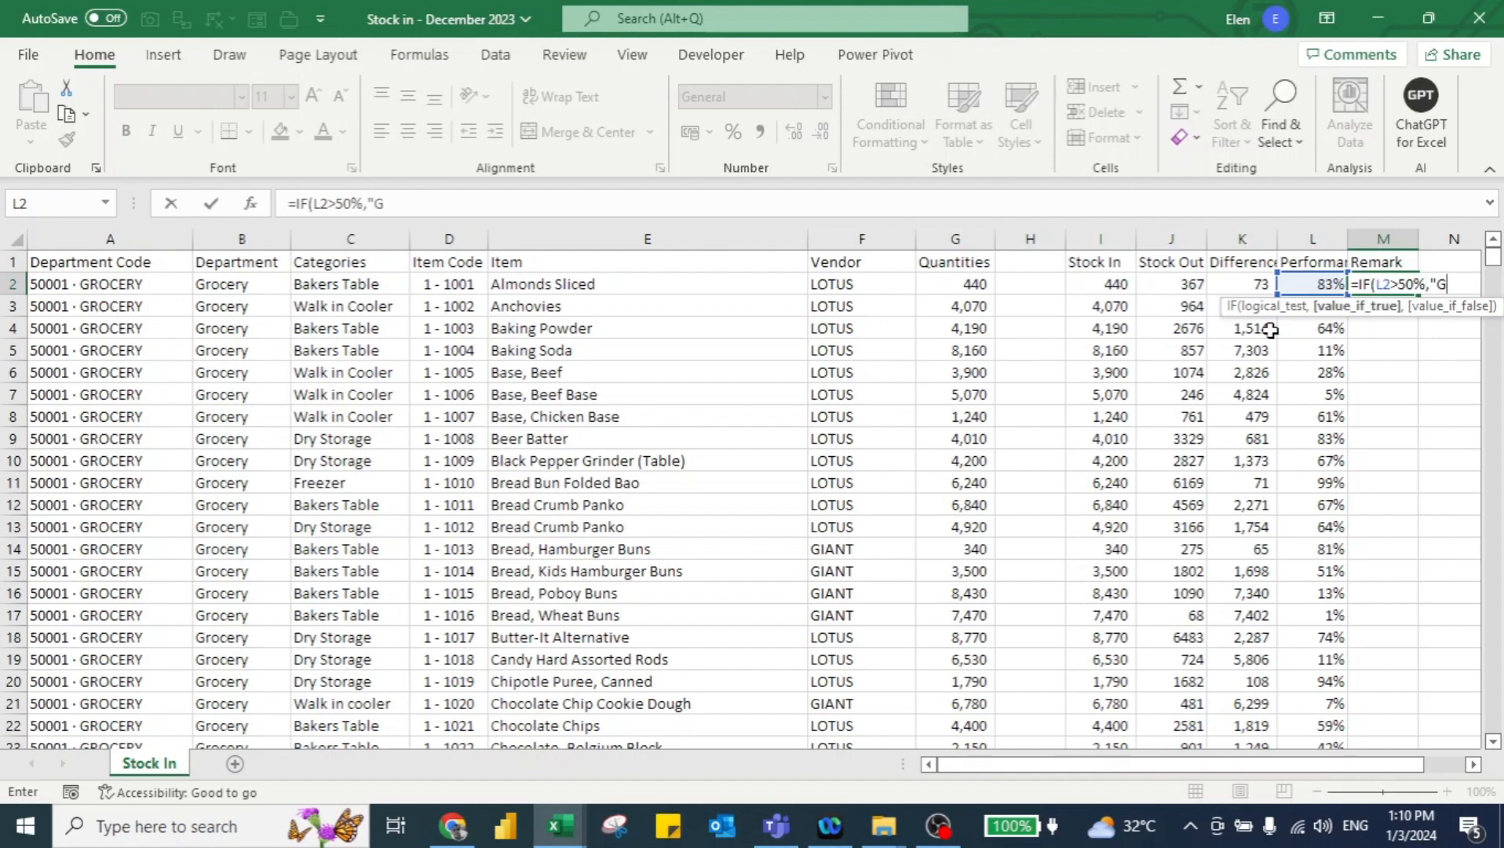
pyautogui.write('ood sales')
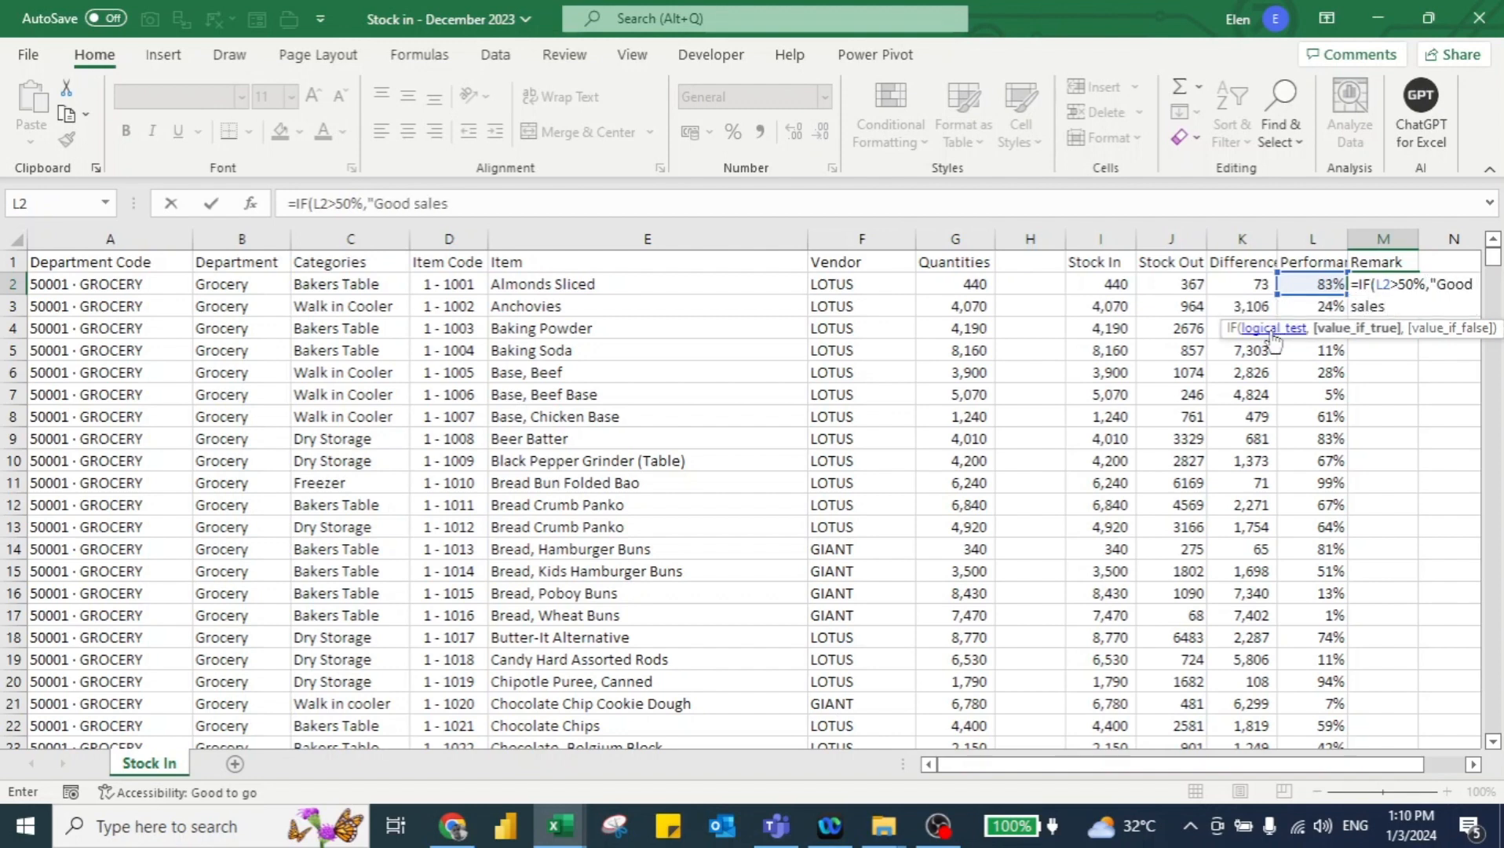
pyautogui.write('",')
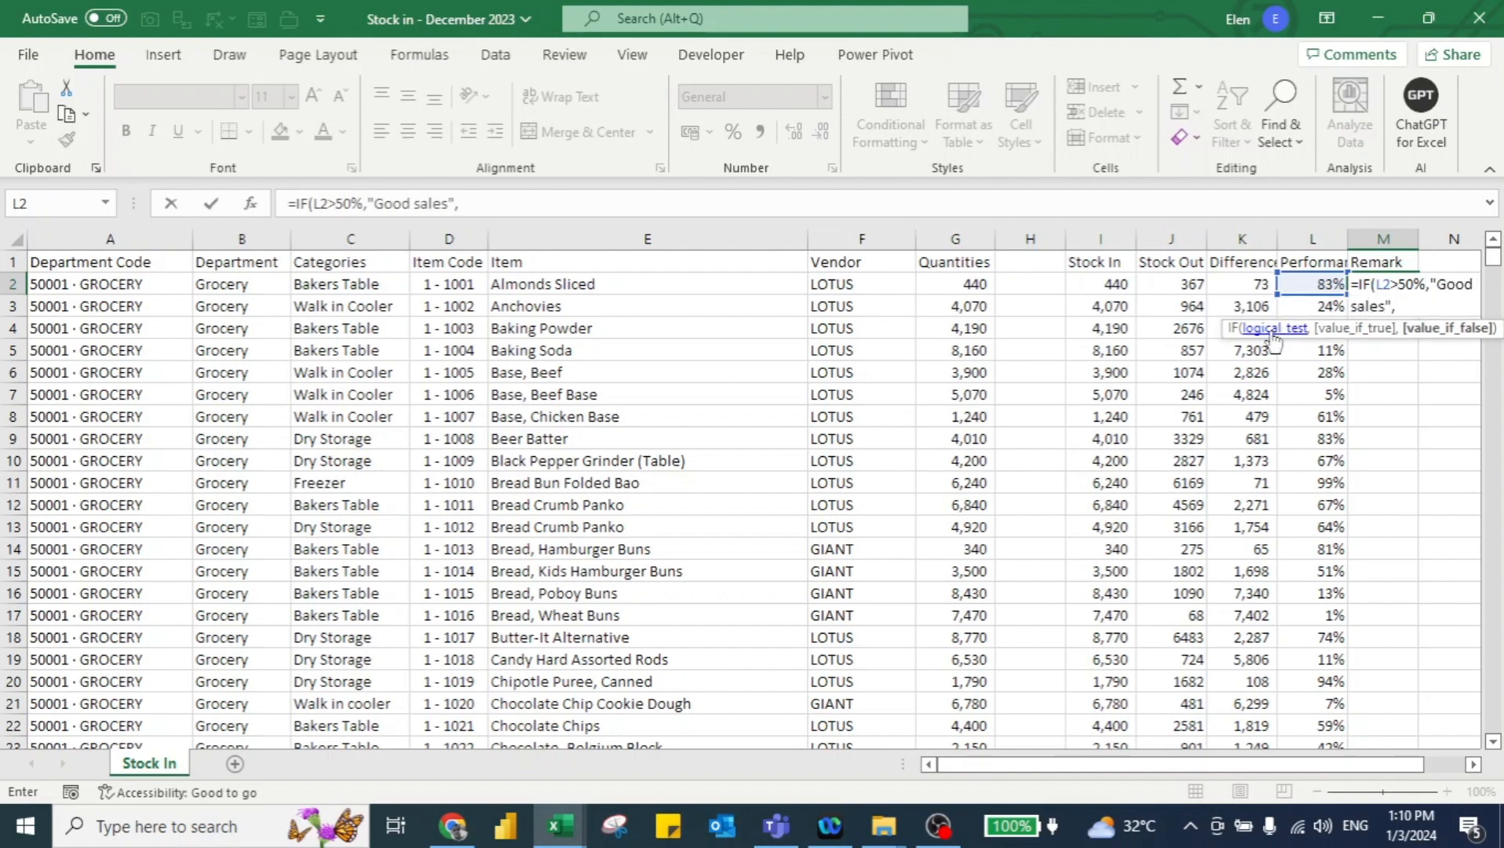
pyautogui.write('"')
pyautogui.write('Averg')
pyautogui.write('ge S')
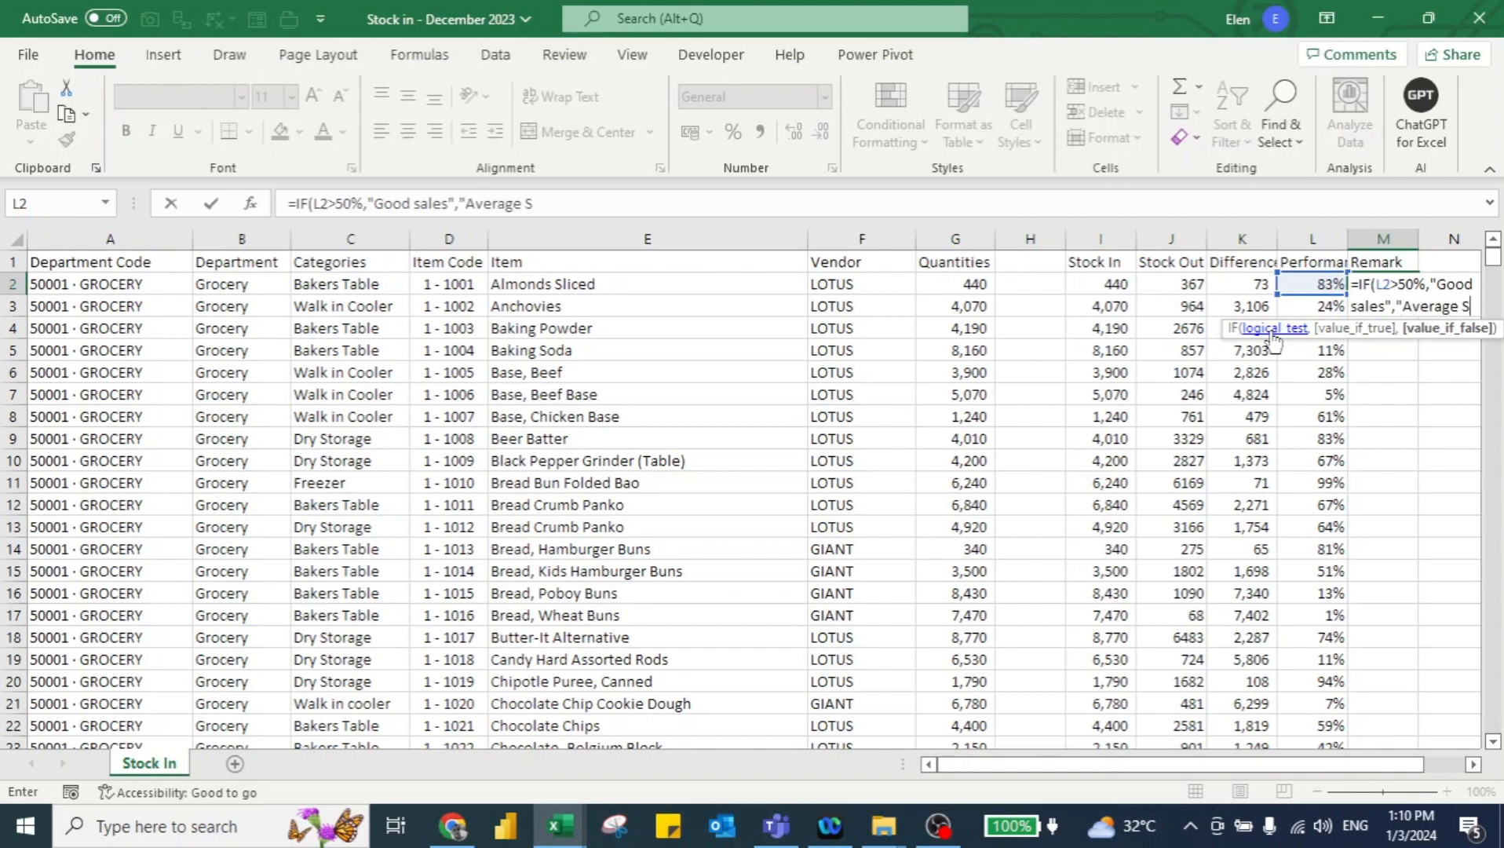
pyautogui.write('ales"')
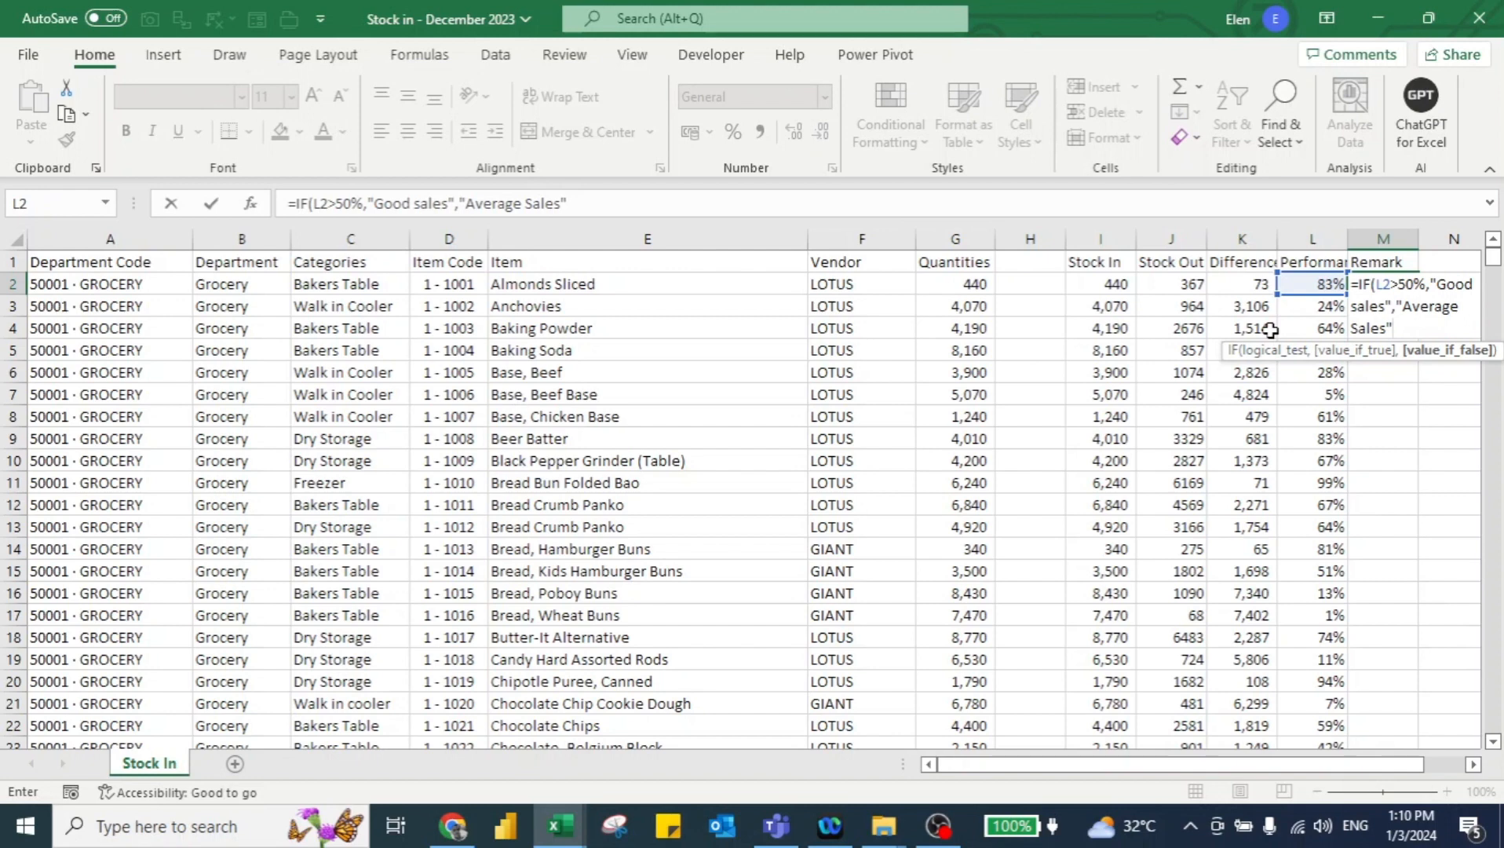
pyautogui.write(')')
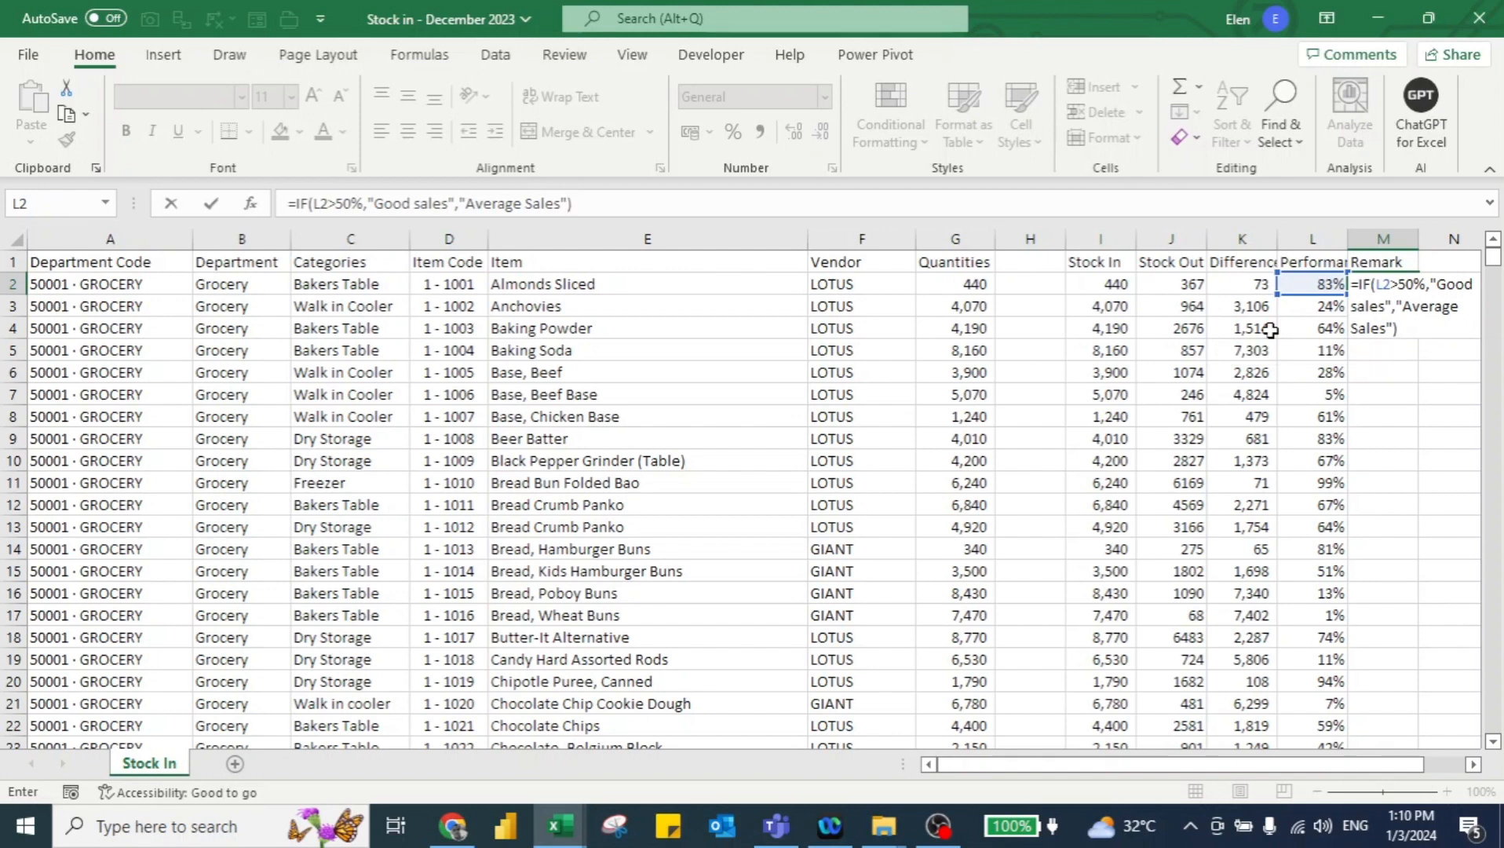
pyautogui.press('Return')
pyautogui.press('Up')
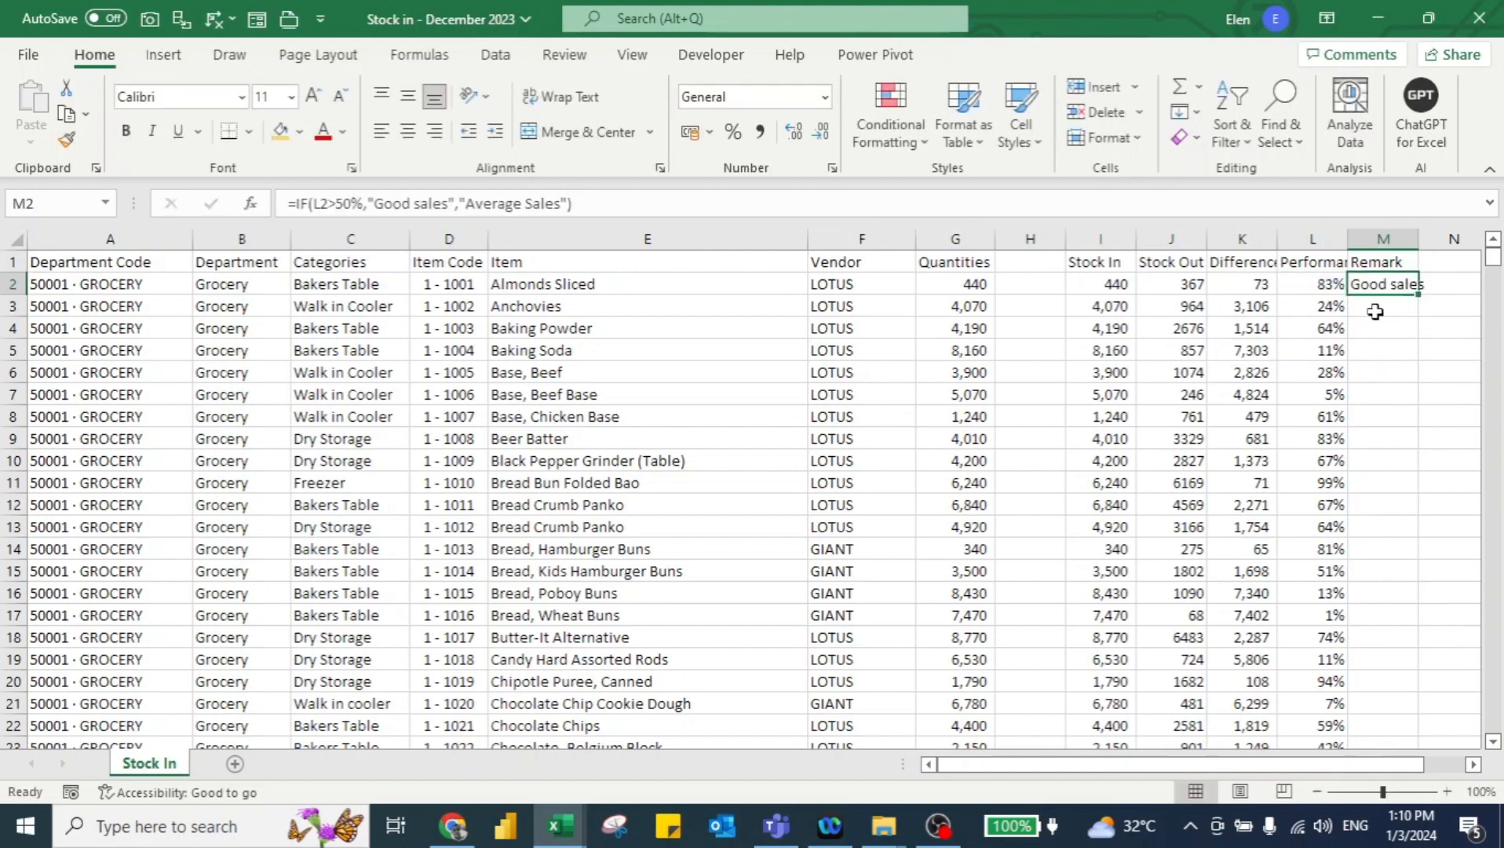
pyautogui.doubleClick(1418, 298)
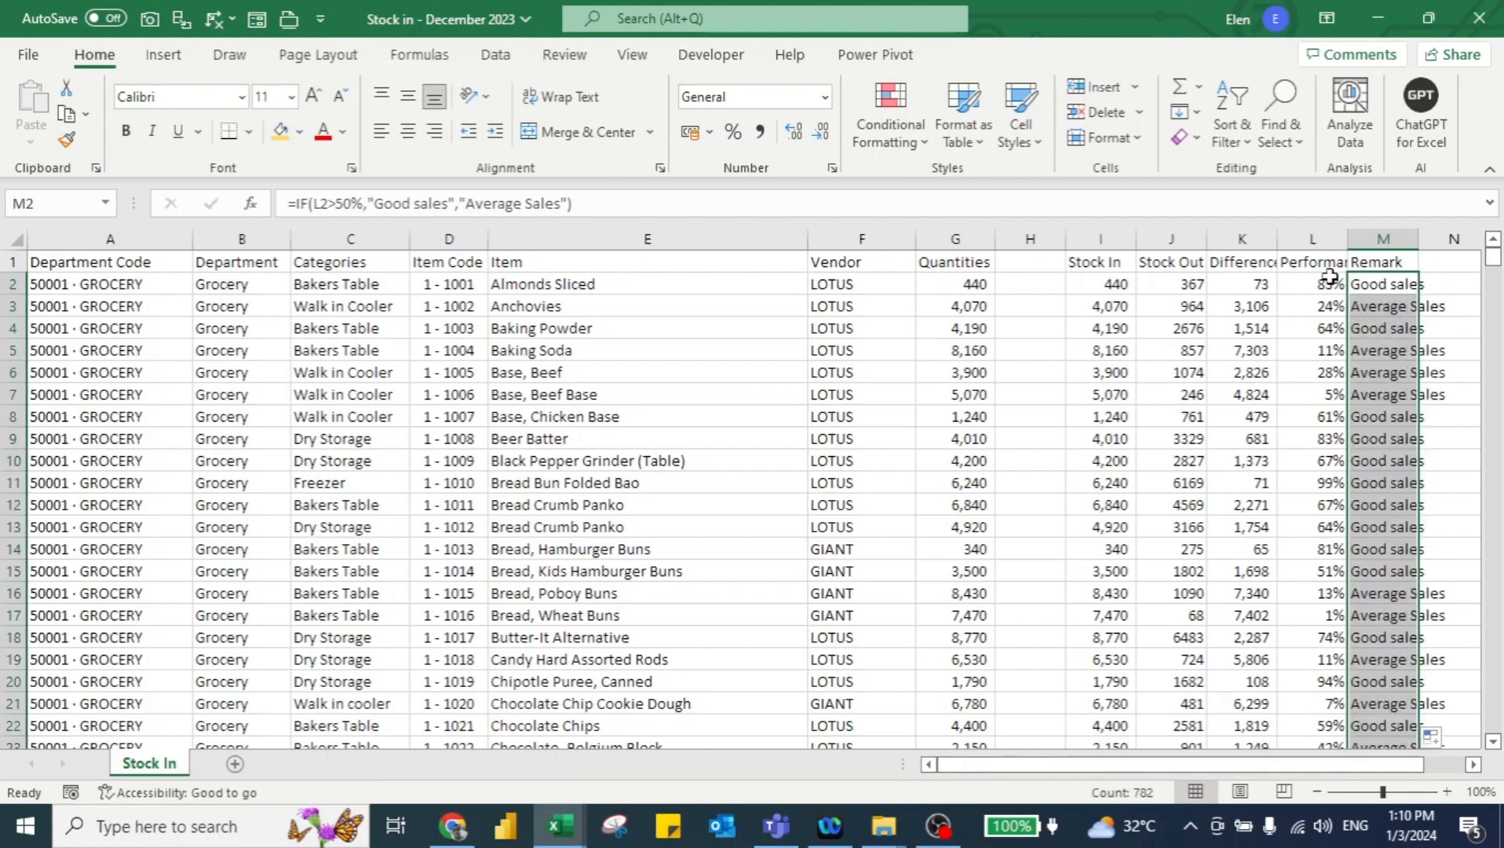
# Autofit the column widths of the analysis block from Stock In to Remark, columns I to M
pyautogui.click(1265, 359)
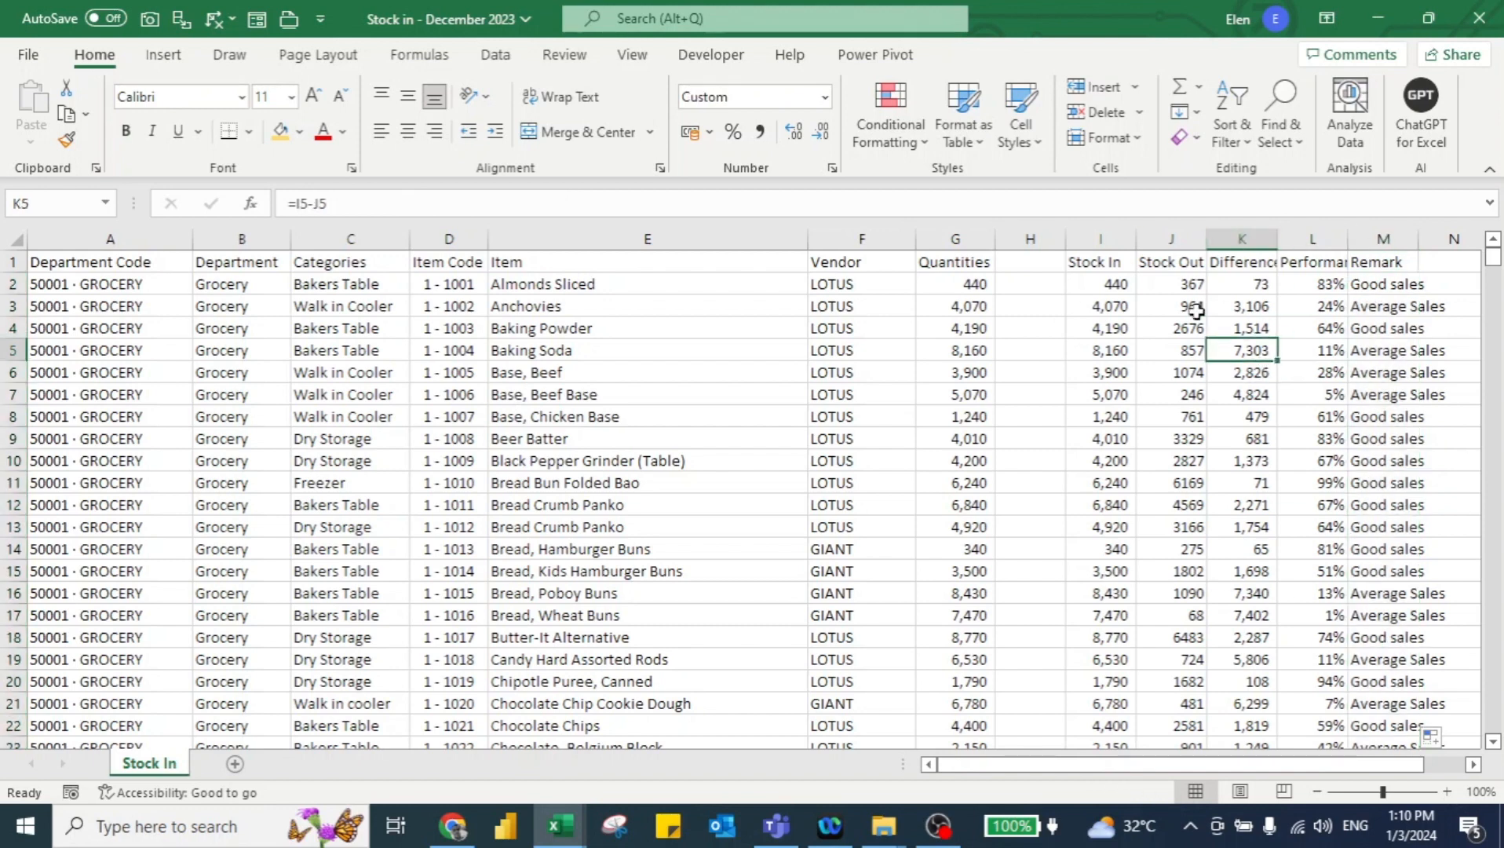
pyautogui.hotkey('ctrl', 'a')
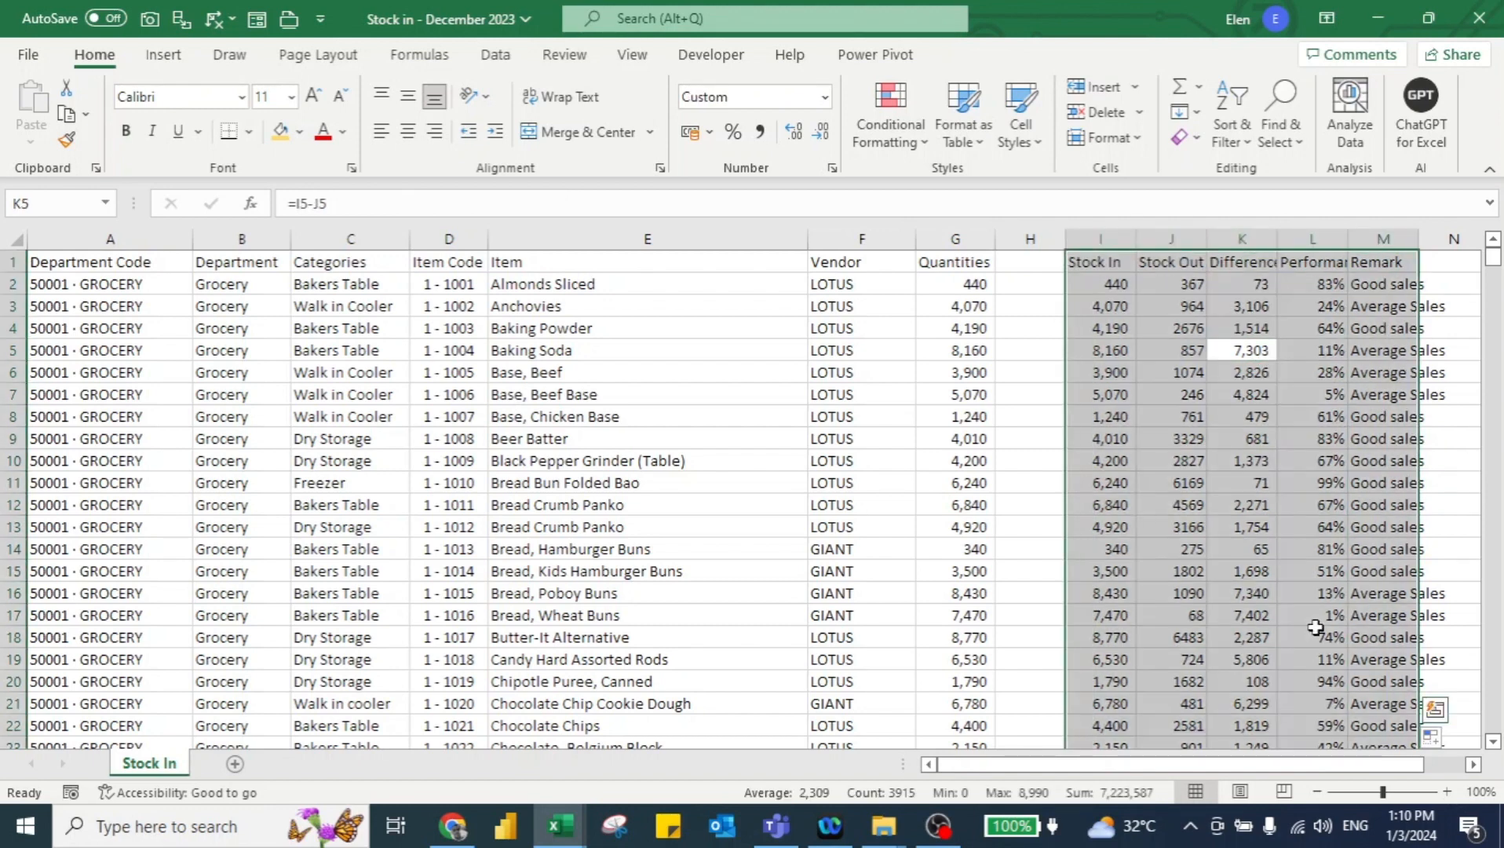
pyautogui.hotkey('alt', 'h')
pyautogui.press('o')
pyautogui.press('i')
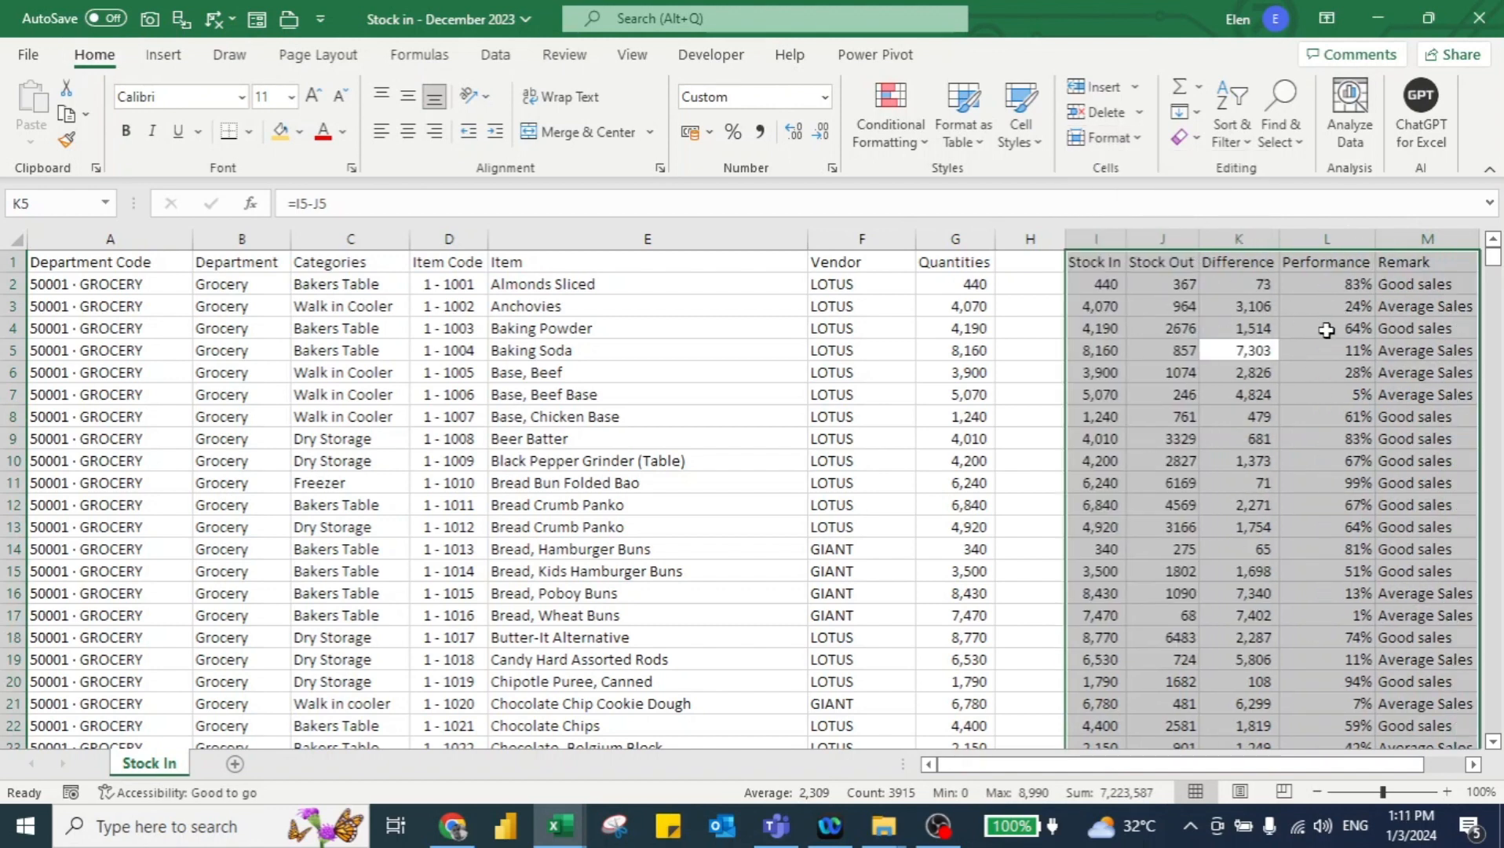
pyautogui.click(1342, 303)
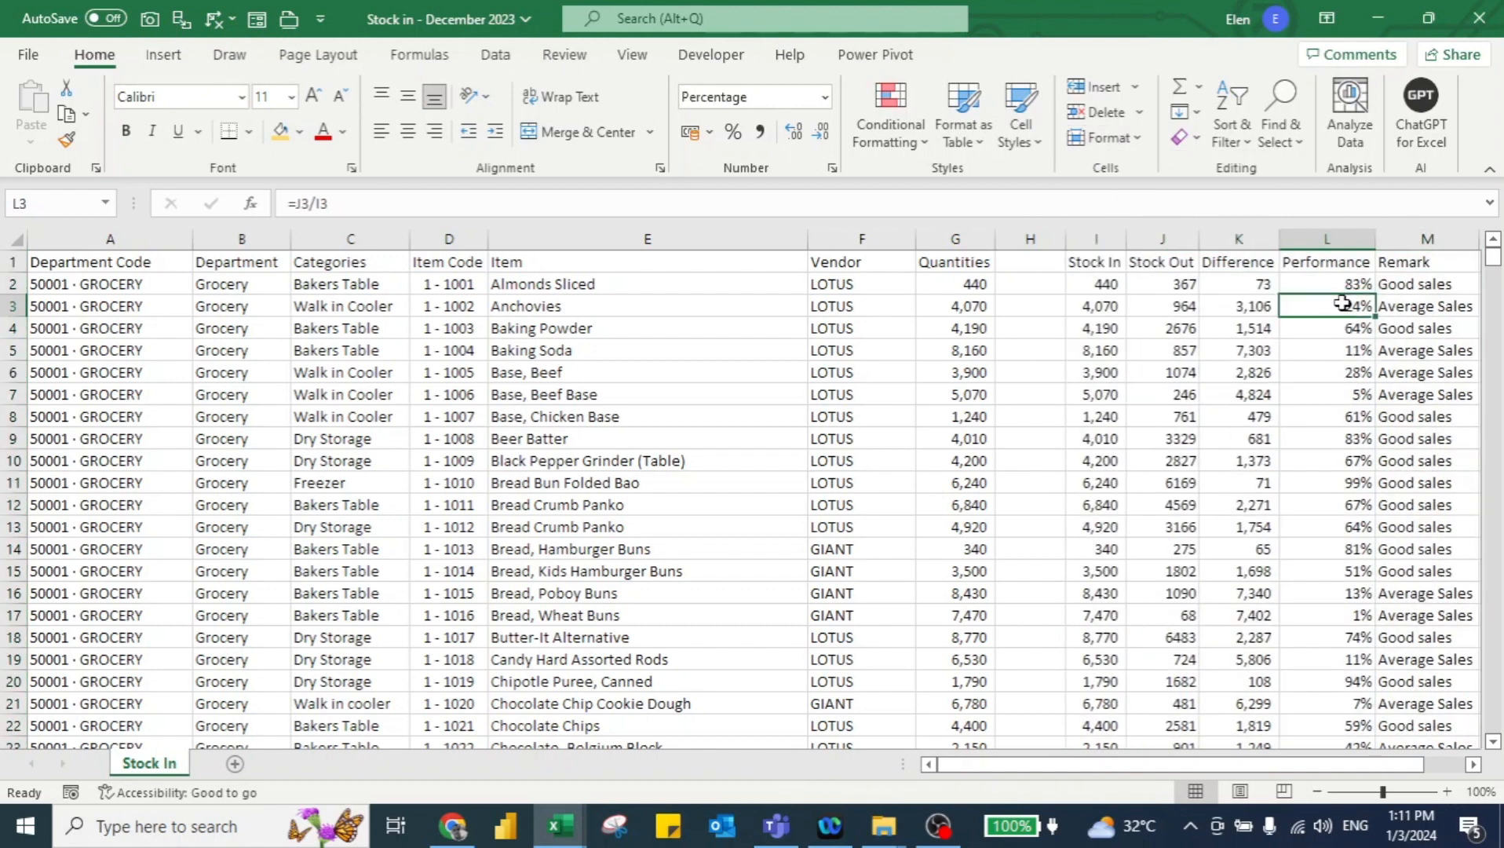